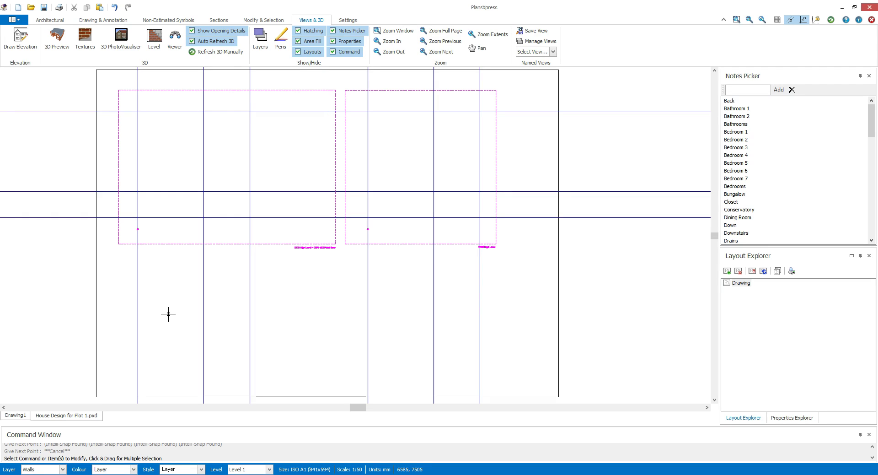
Step: Choose the multi-storey ground floor brick and block cavity wall and accept its default specification
click(45, 21)
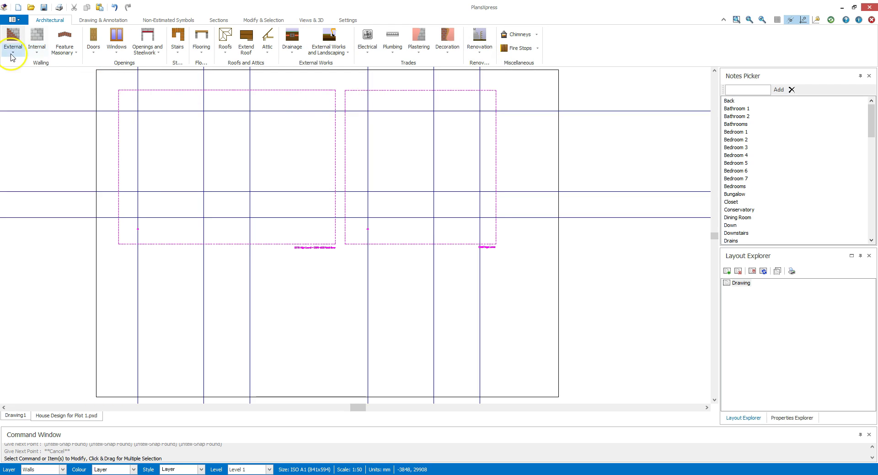
click(13, 51)
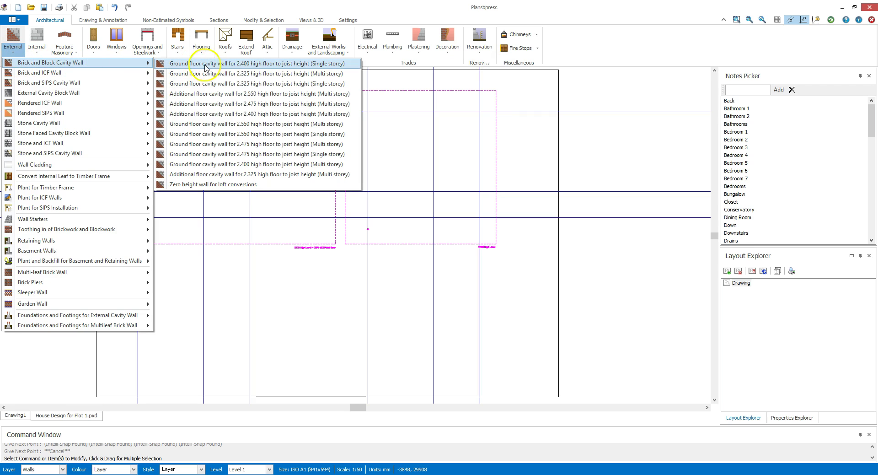
mouse_move(51, 62)
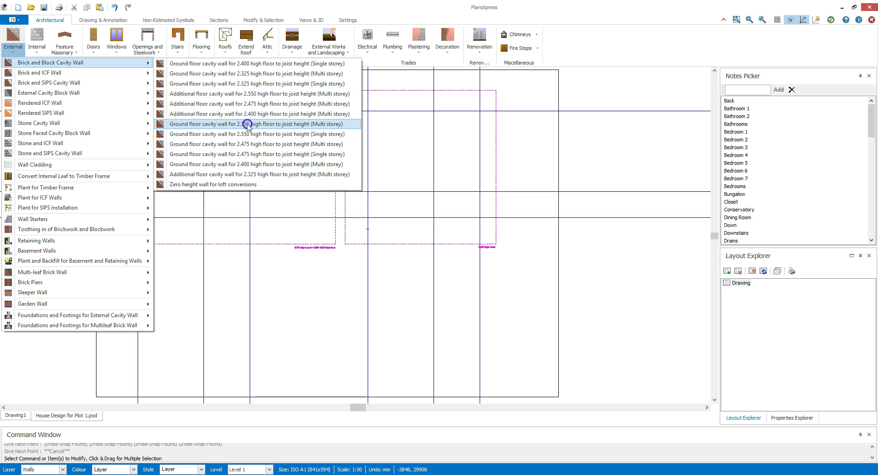
click(248, 124)
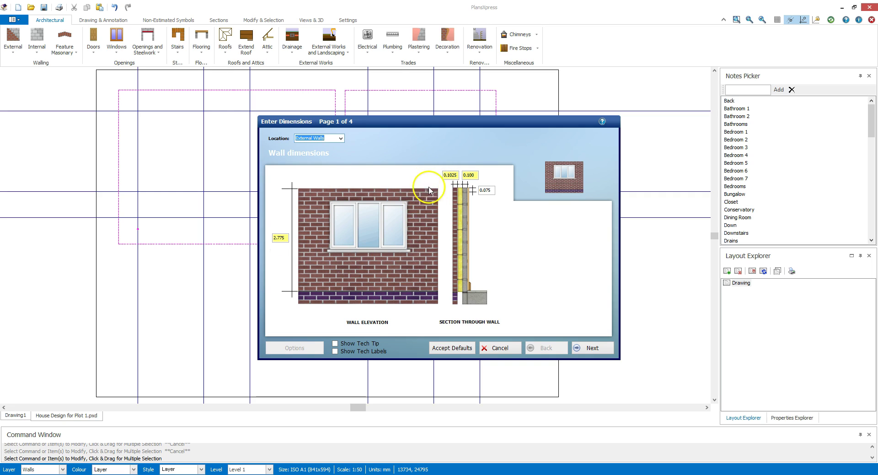
click(592, 349)
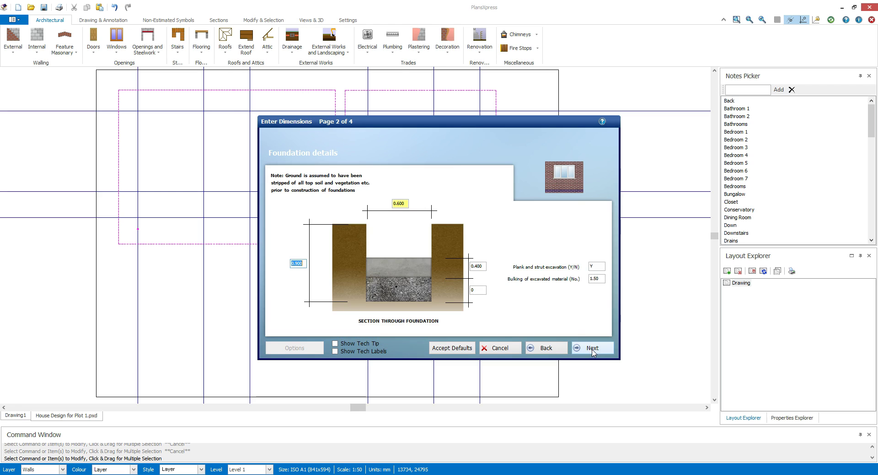
click(593, 349)
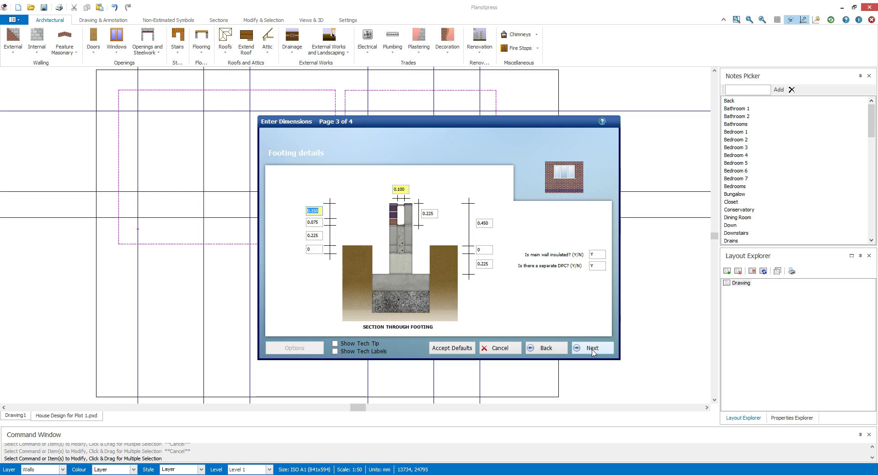
click(592, 349)
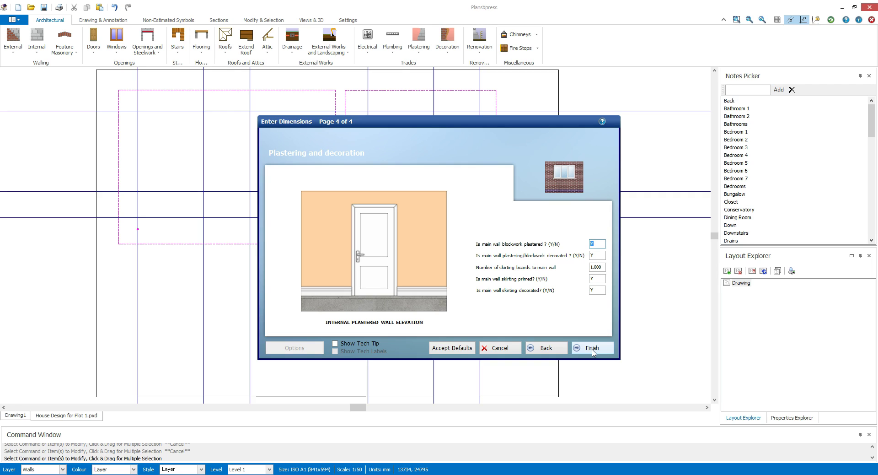
click(592, 348)
Step: Draw the L-shaped external wall outline through six gridline corners, closing it back to the start
click(142, 109)
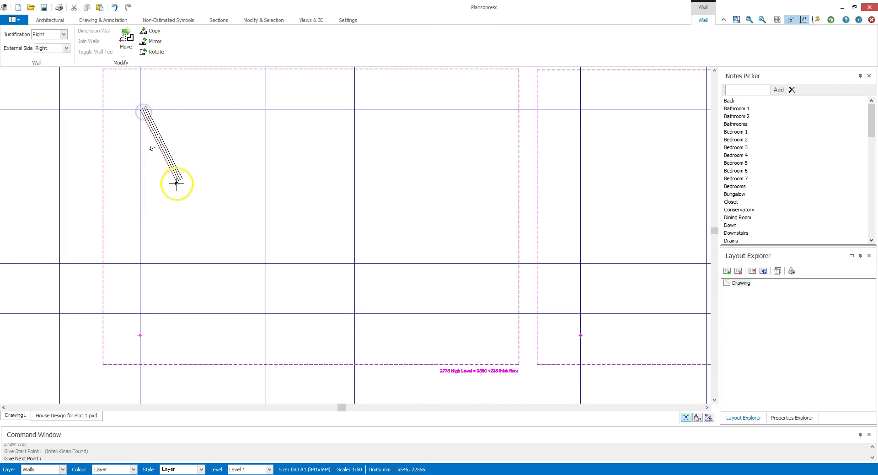
click(141, 262)
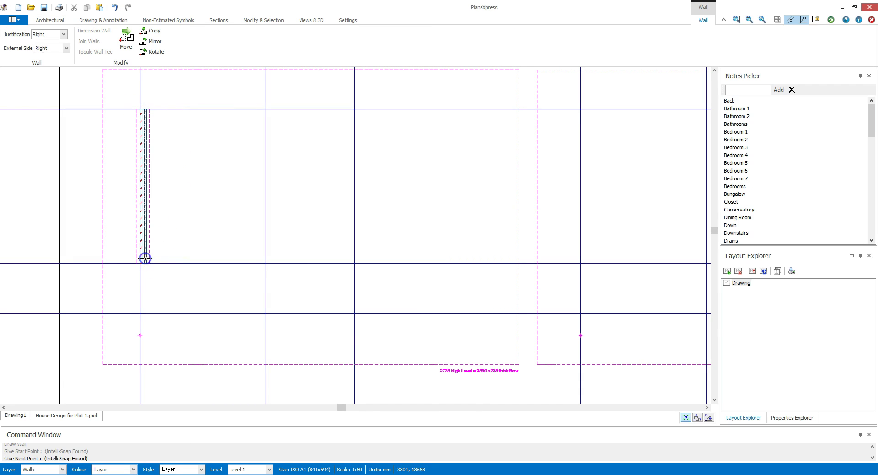
click(264, 262)
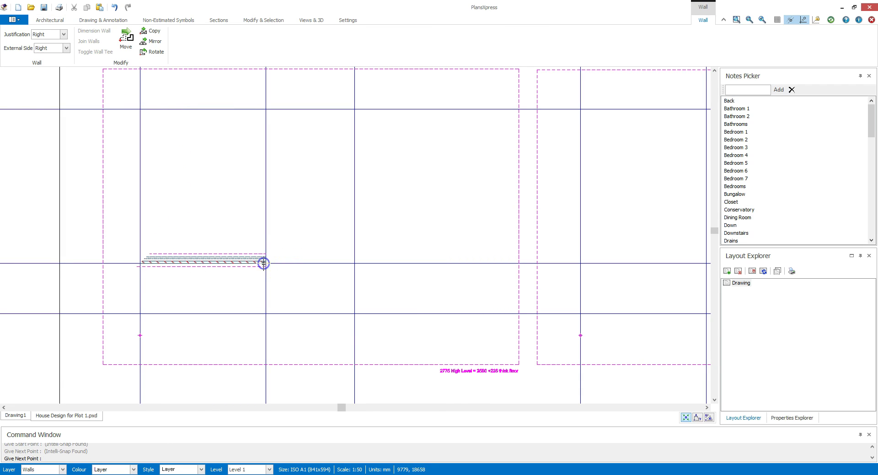
click(263, 311)
click(353, 312)
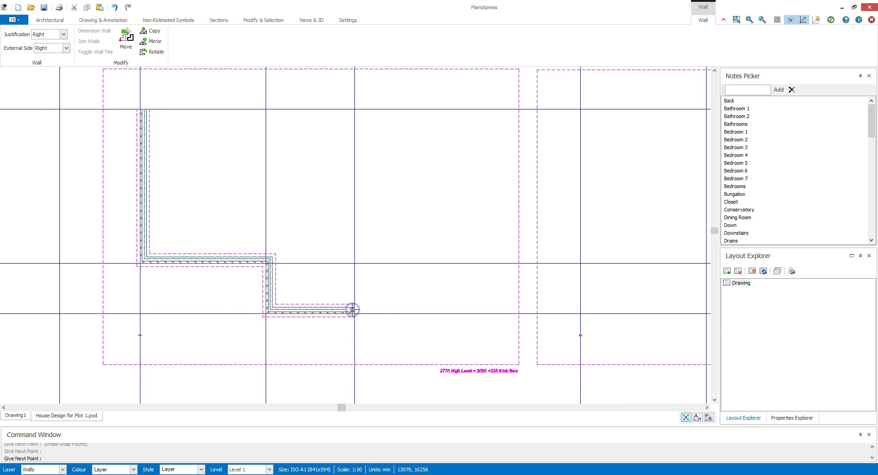
click(355, 109)
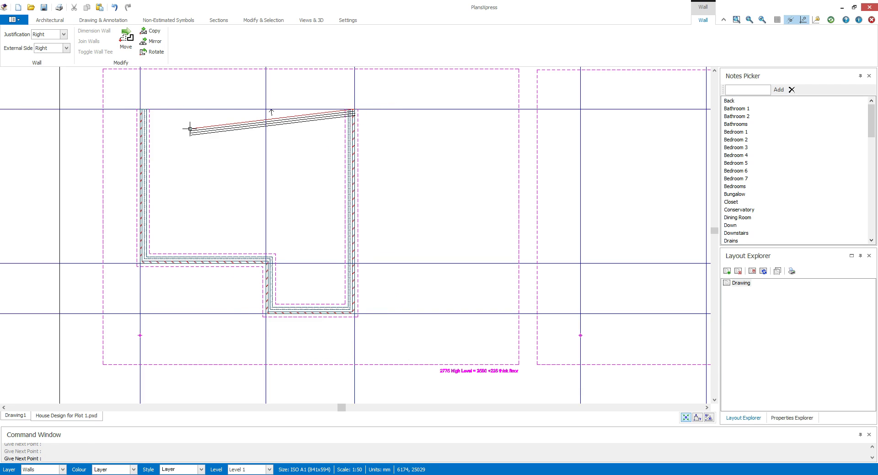
key(c)
key(Escape)
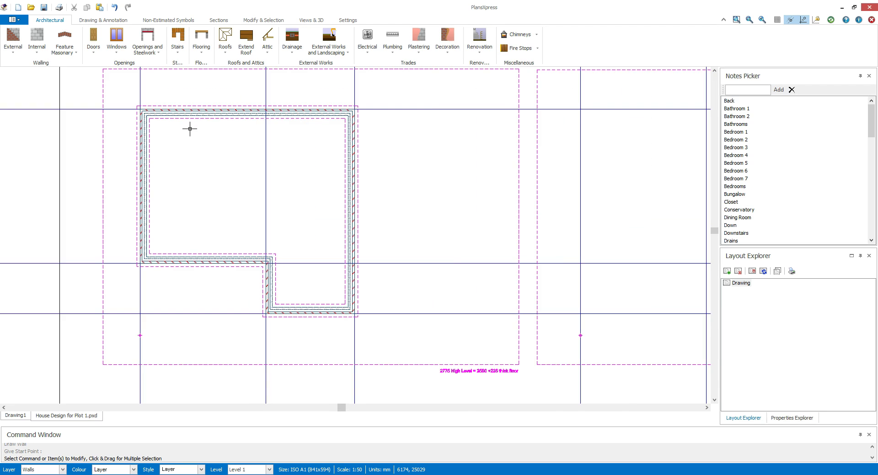
middle_drag(190, 130, 164, 137)
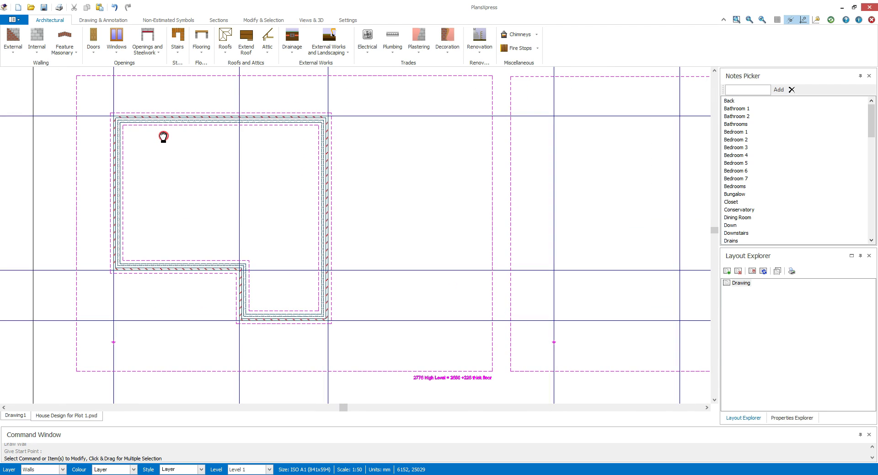
Step: Draw a default single-storey ground floor block partition from the inner corner up to the top wall
click(38, 52)
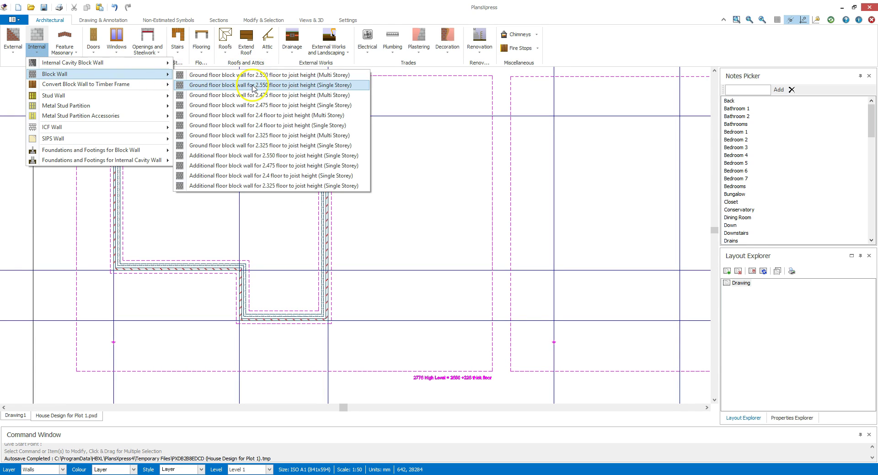
click(253, 86)
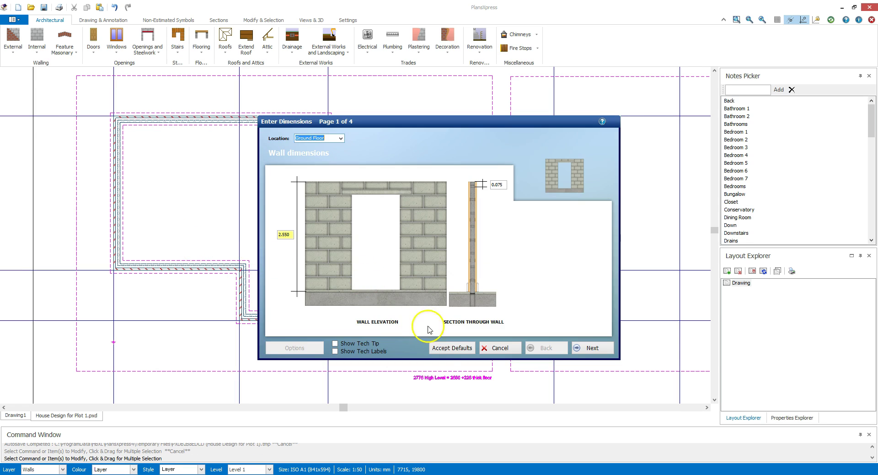
click(401, 348)
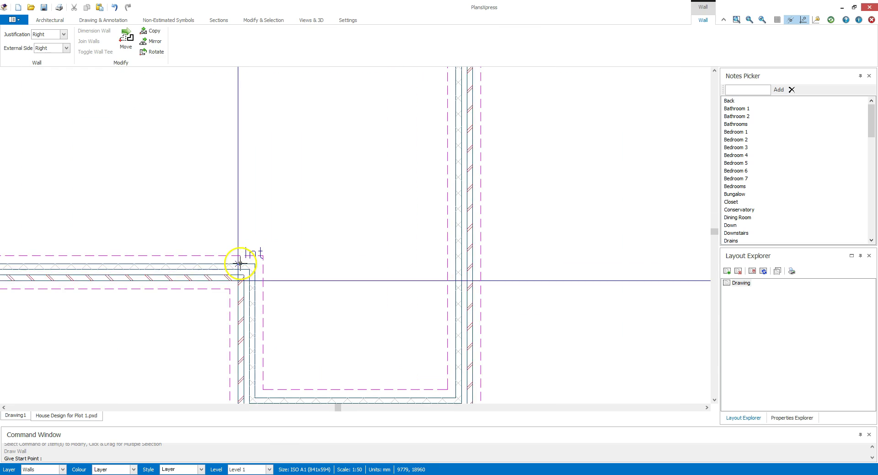
scroll(239, 263, up, 2)
click(263, 264)
scroll(264, 262, down, 2)
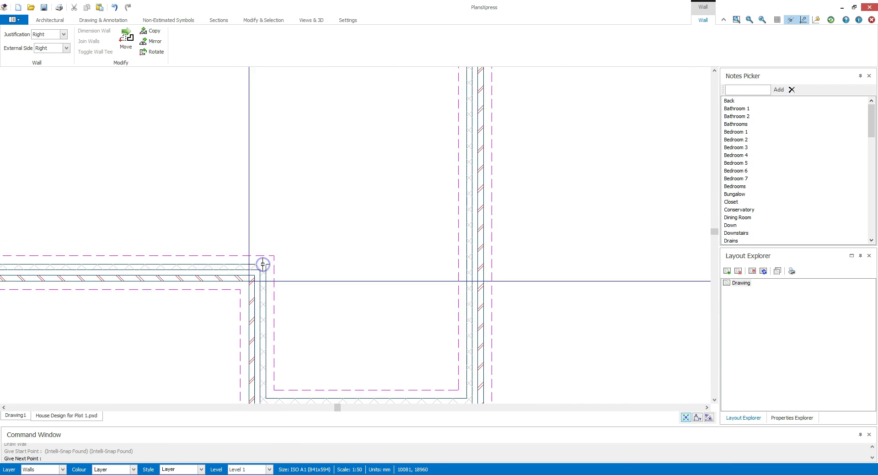
scroll(265, 229, down, 2)
middle_drag(271, 102, 277, 189)
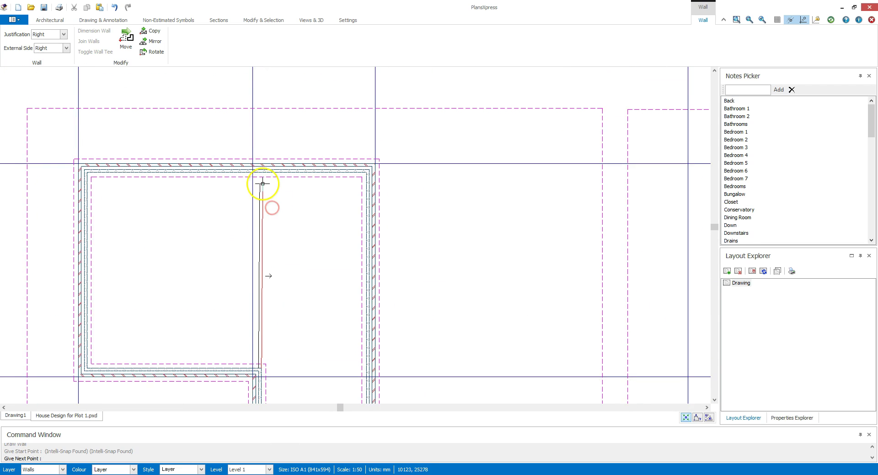
scroll(262, 185, up, 1)
click(265, 172)
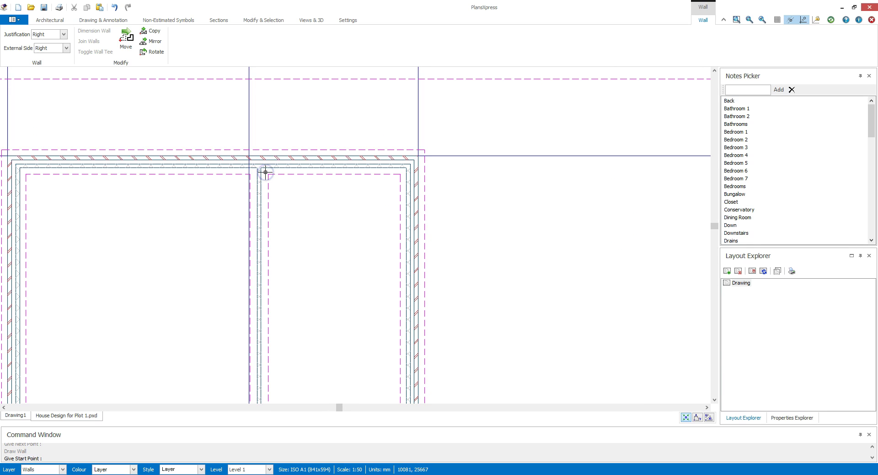
key(Escape)
Step: Add a 2000 mm internal wall ending against the top external wall
scroll(264, 172, down, 2)
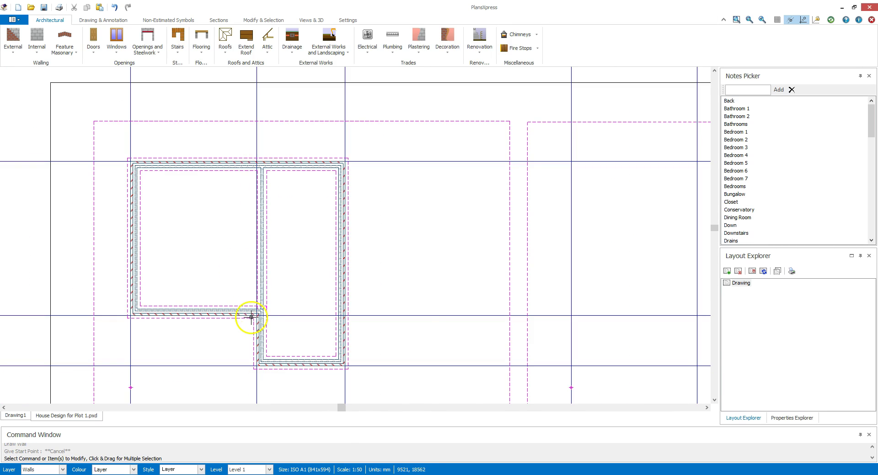
scroll(247, 316, up, 3)
scroll(281, 294, up, 2)
scroll(258, 298, up, 2)
scroll(320, 296, up, 1)
key(Return)
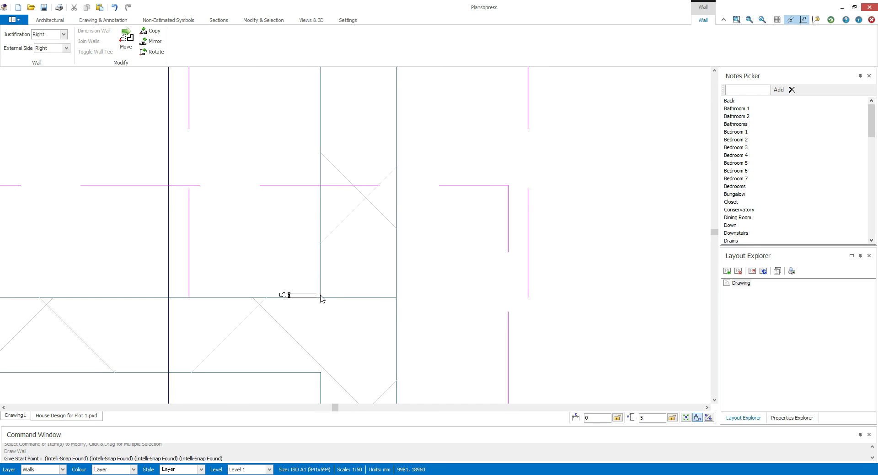
key(Left)
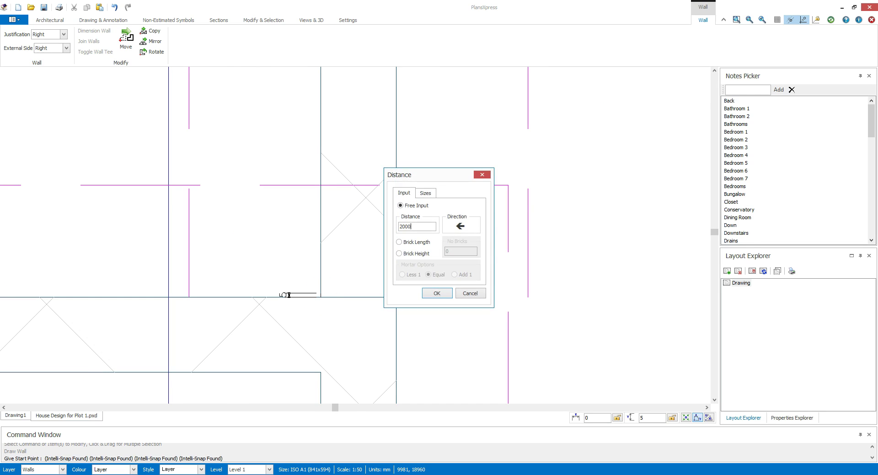
key(Return)
scroll(320, 295, down, 2)
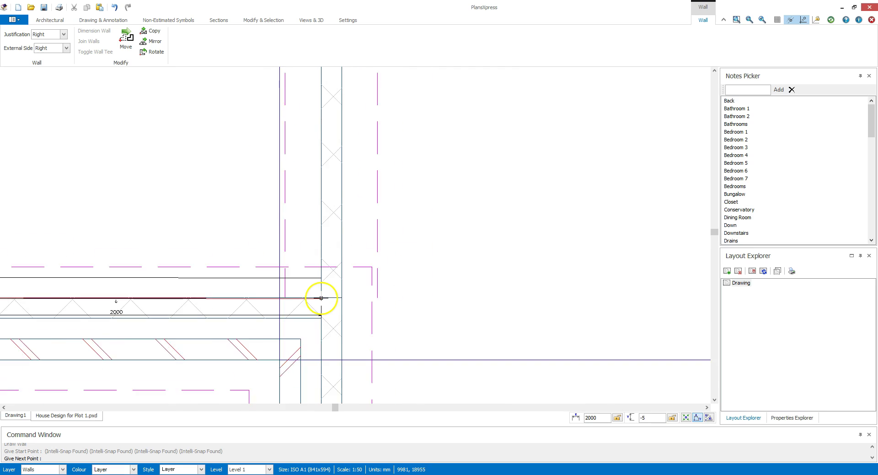
scroll(320, 284, down, 2)
scroll(182, 170, down, 3)
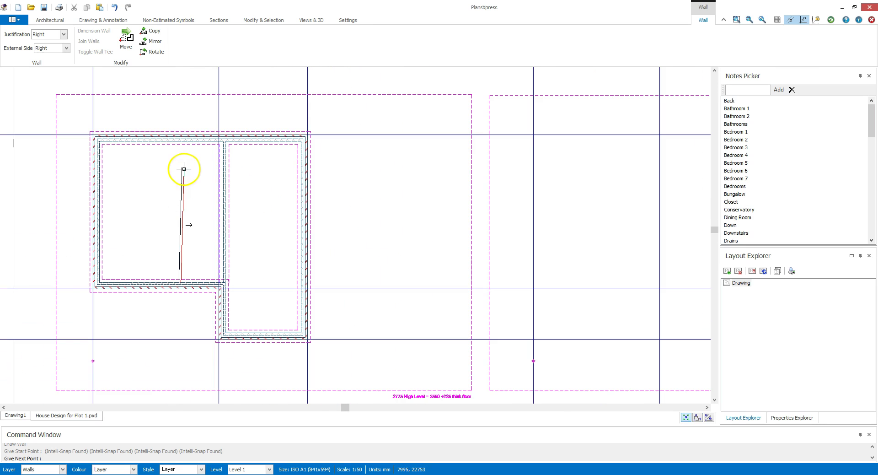
click(178, 146)
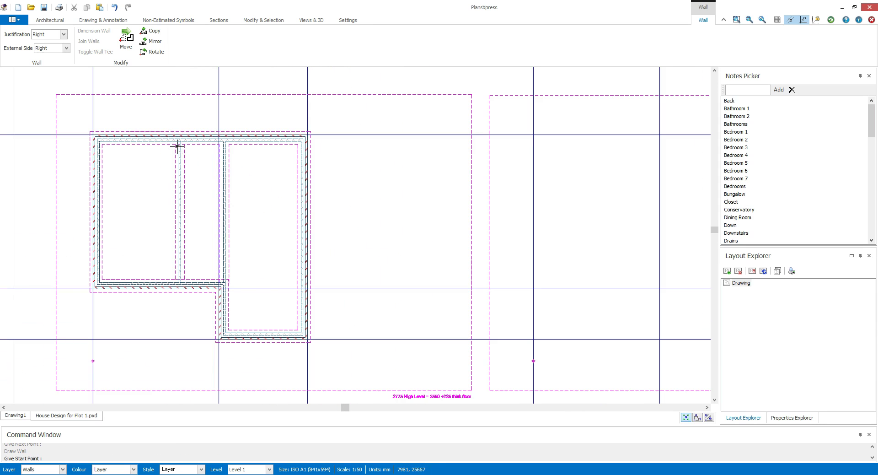
key(Escape)
Step: Draw an internal wall from the left partition across to the right-hand wall
scroll(188, 186, up, 1)
scroll(190, 178, up, 1)
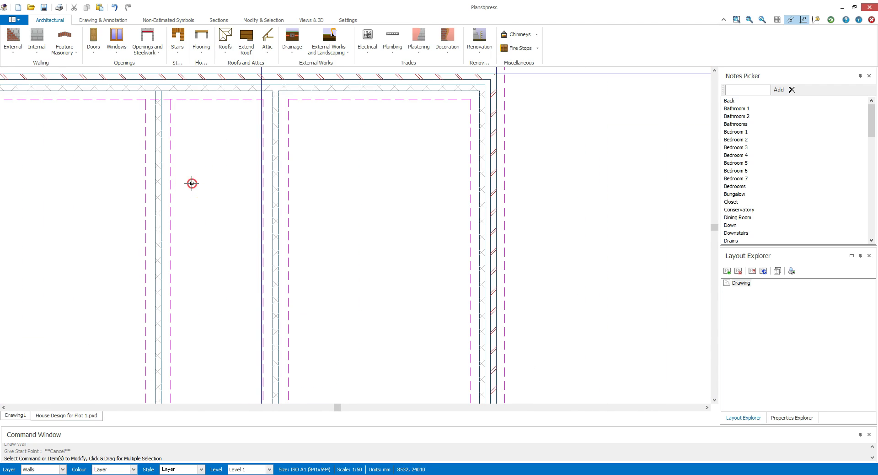
right_click(191, 183)
key(Escape)
key(Return)
click(162, 205)
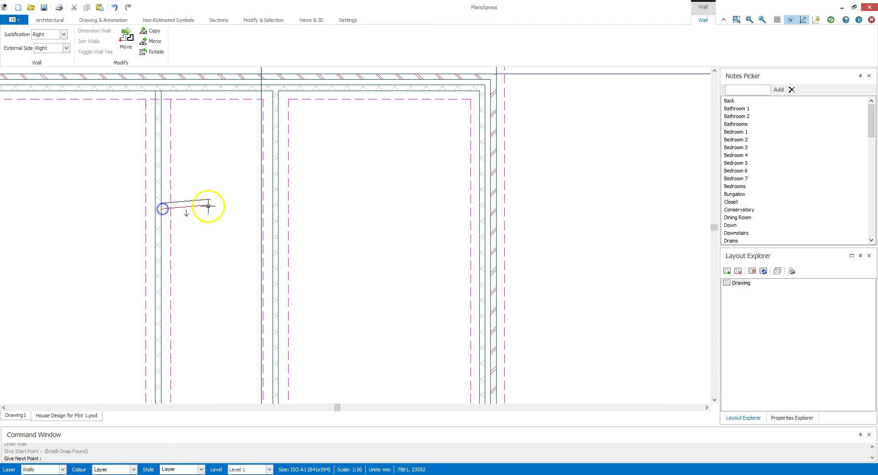
click(271, 209)
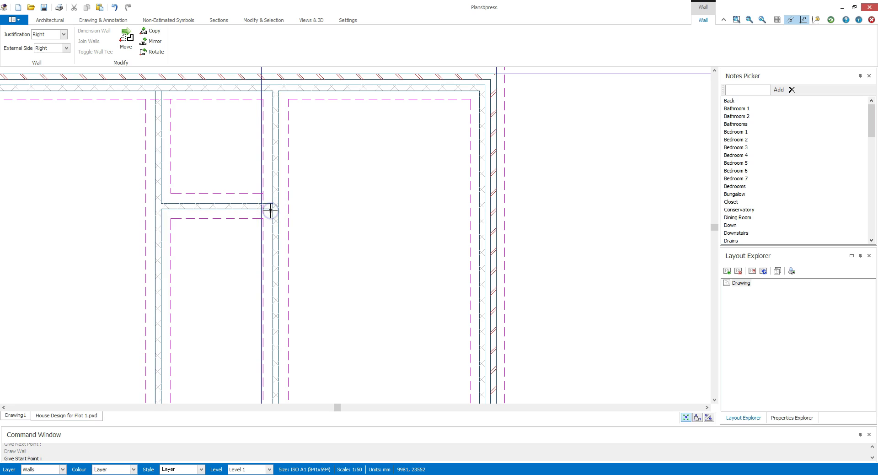
key(Escape)
Step: Draw another internal wall from the wall edge to the right-hand external wall
scroll(269, 193, down, 2)
scroll(269, 192, down, 1)
scroll(268, 277, up, 2)
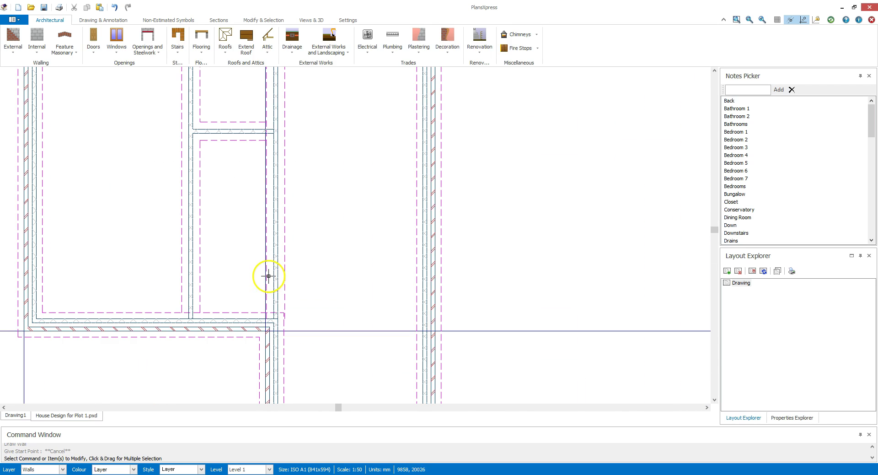
right_click(315, 267)
key(Return)
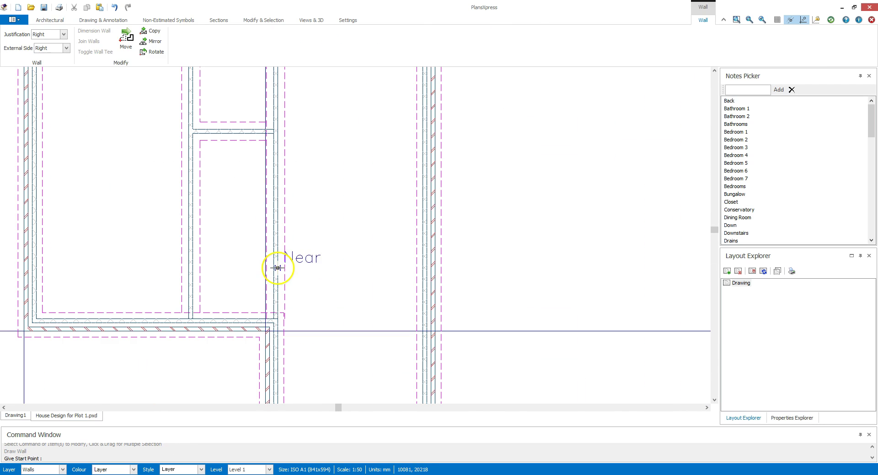
click(277, 266)
click(421, 268)
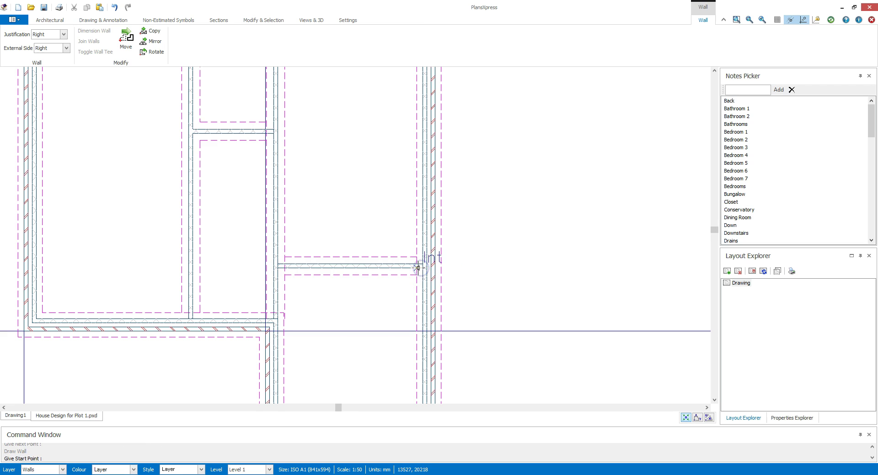
right_click(147, 202)
scroll(69, 164, down, 2)
middle_drag(81, 168, 72, 171)
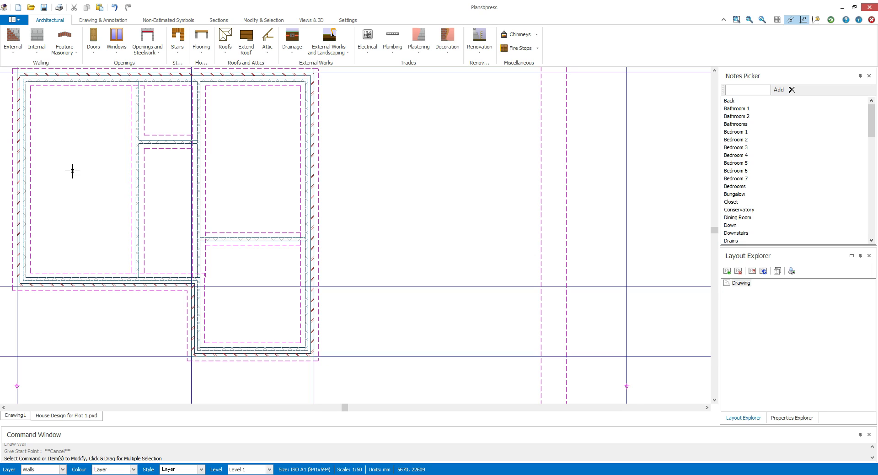
click(831, 20)
scroll(137, 282, up, 3)
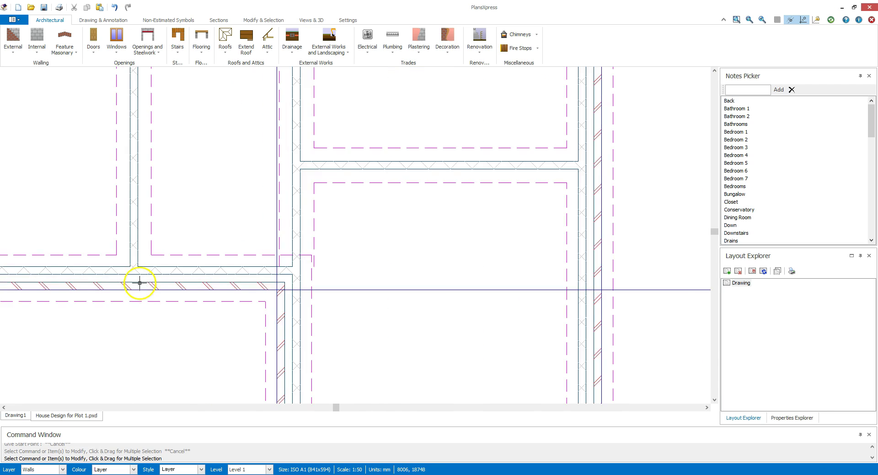
scroll(139, 282, up, 2)
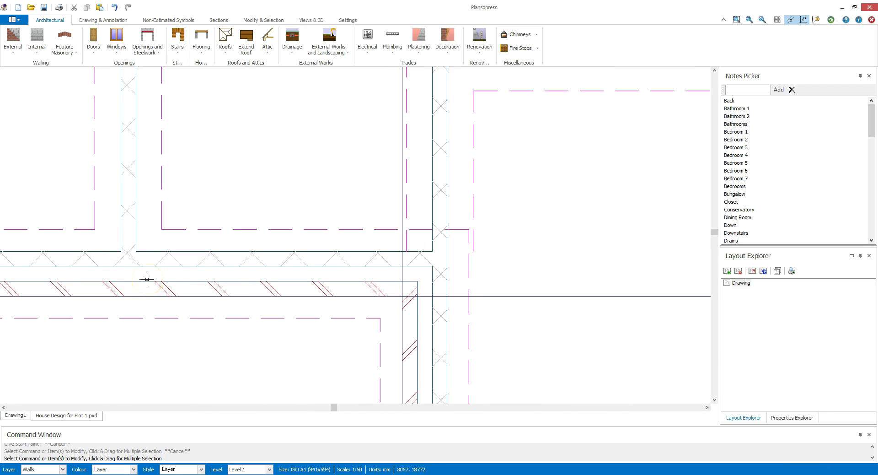
scroll(147, 279, down, 2)
scroll(151, 277, down, 2)
scroll(156, 270, down, 2)
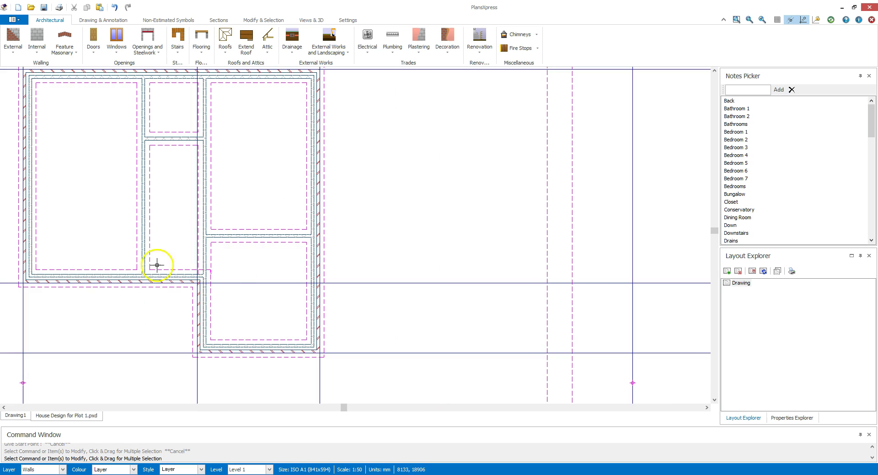
middle_drag(230, 212, 267, 232)
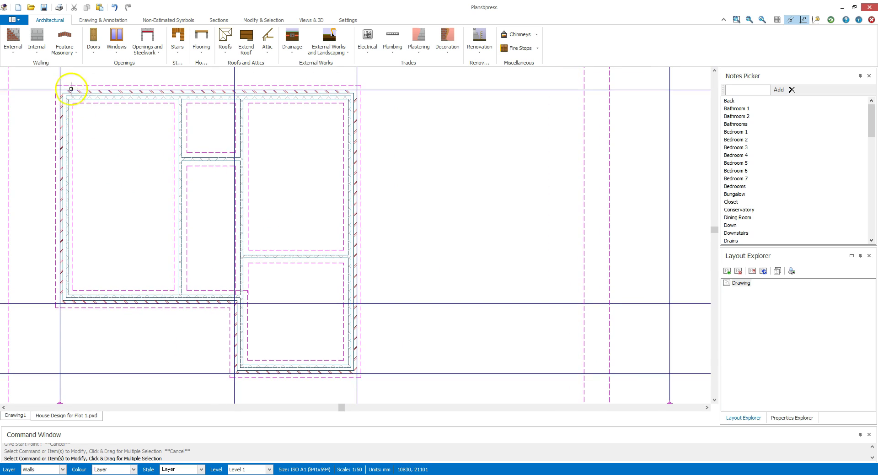
Step: Choose the VB2N12 900 x 1200 softwood bar dummy sash window with default frame dimensions
click(117, 52)
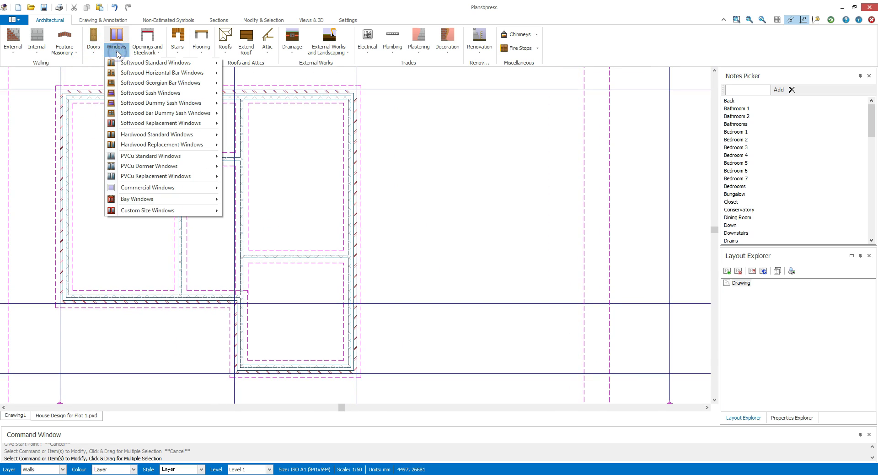
click(119, 113)
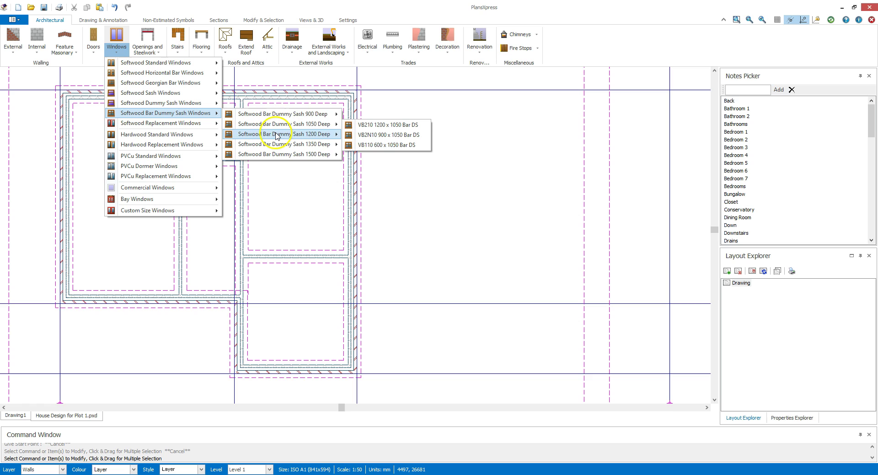
mouse_move(284, 134)
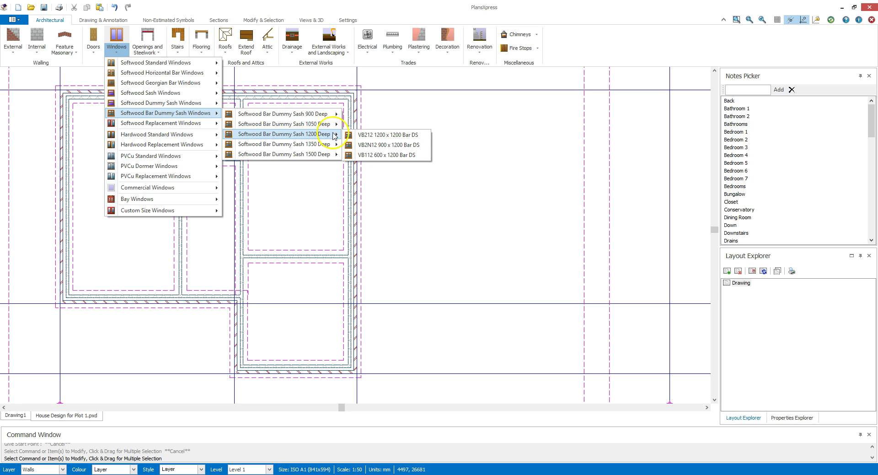
click(376, 146)
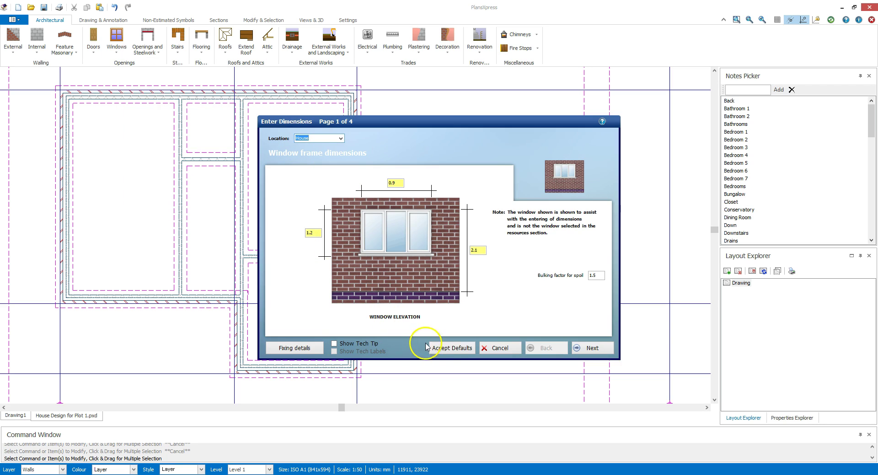
click(447, 348)
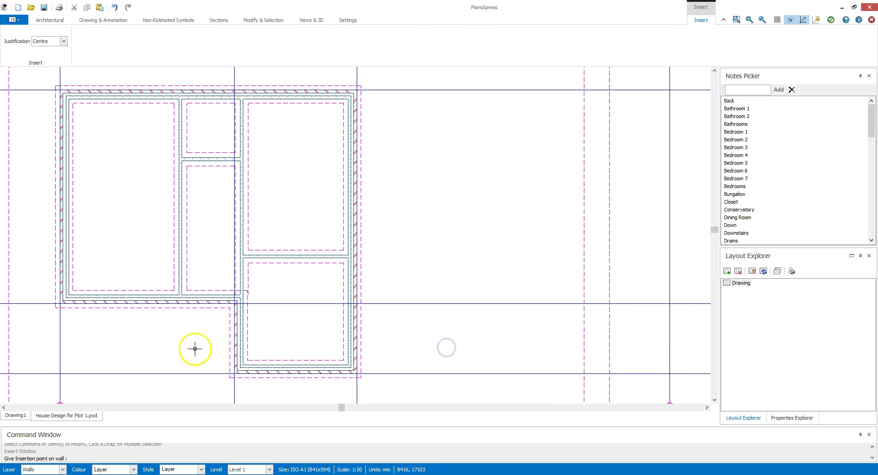
Step: Place windows midway along both bottom walls and in the top wall, then list door types
scroll(115, 295, up, 2)
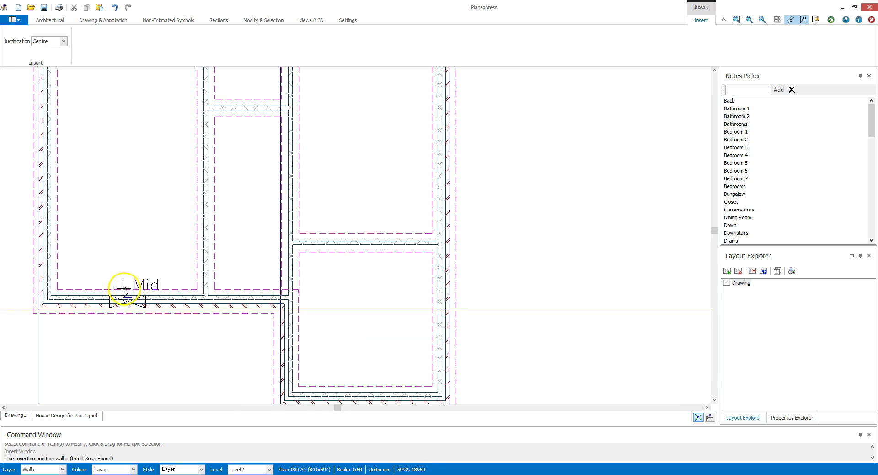
click(123, 291)
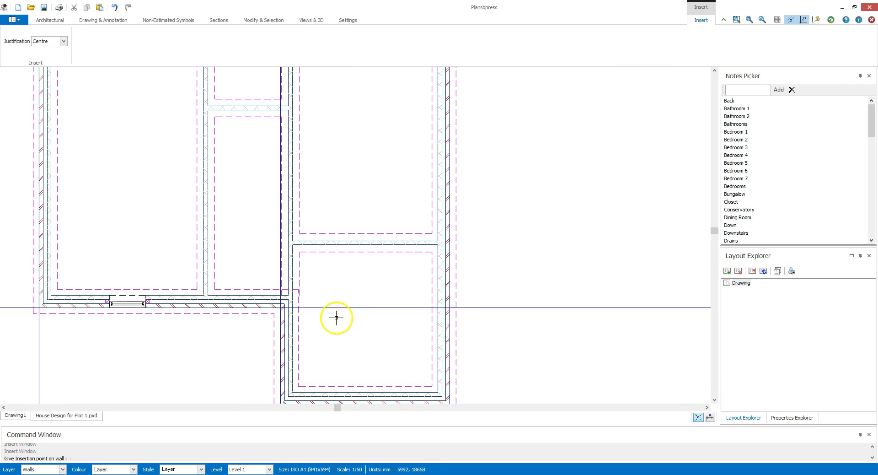
click(361, 390)
scroll(360, 391, down, 1)
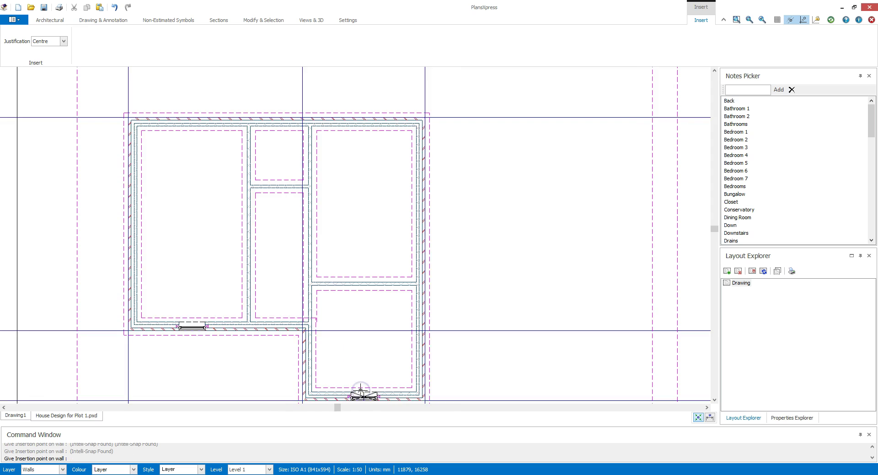
scroll(360, 391, down, 1)
scroll(325, 195, up, 1)
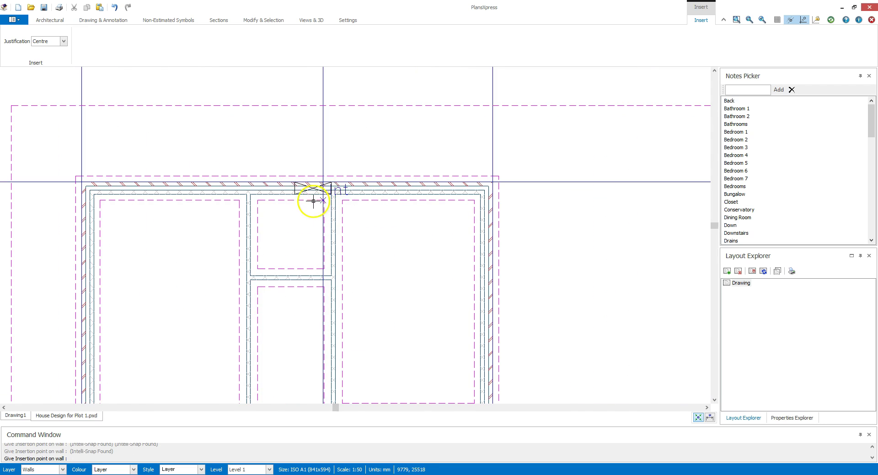
click(283, 199)
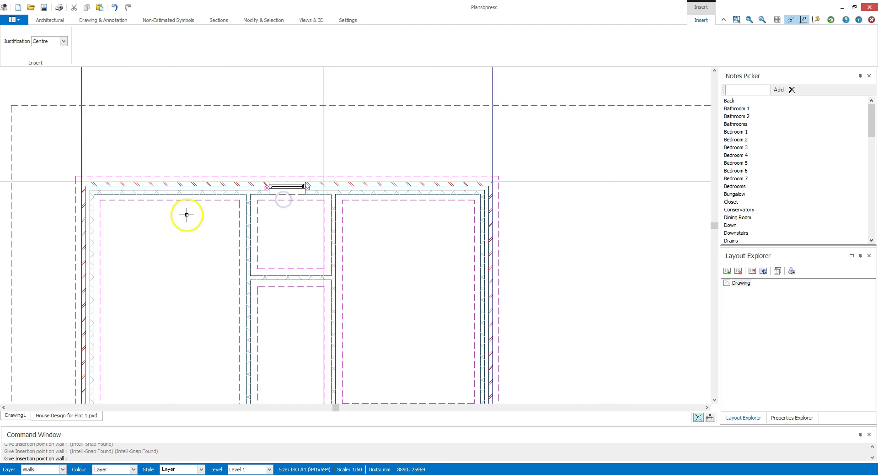
click(60, 22)
click(95, 53)
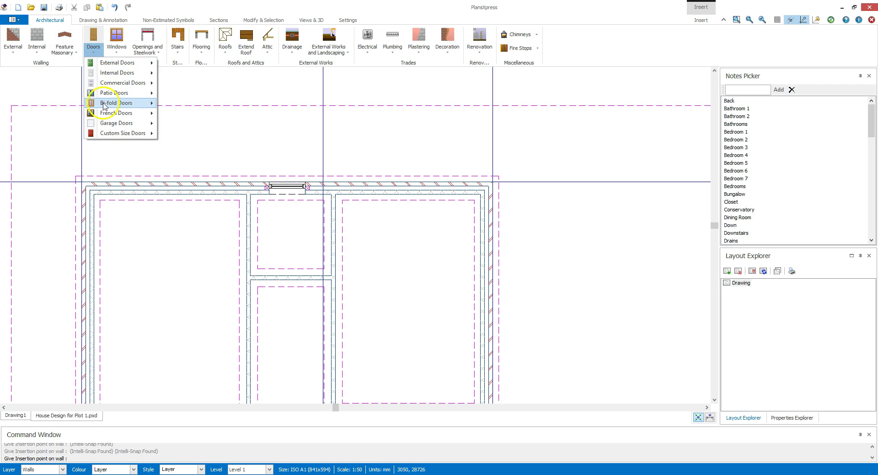
mouse_move(116, 103)
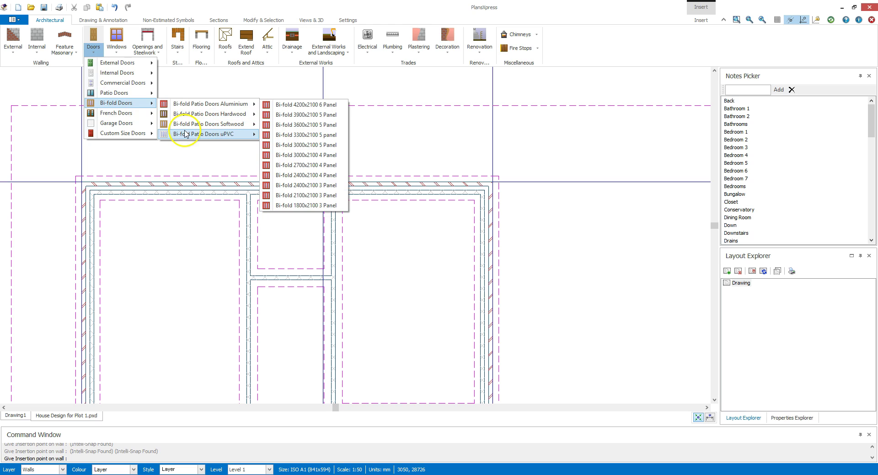
mouse_move(204, 133)
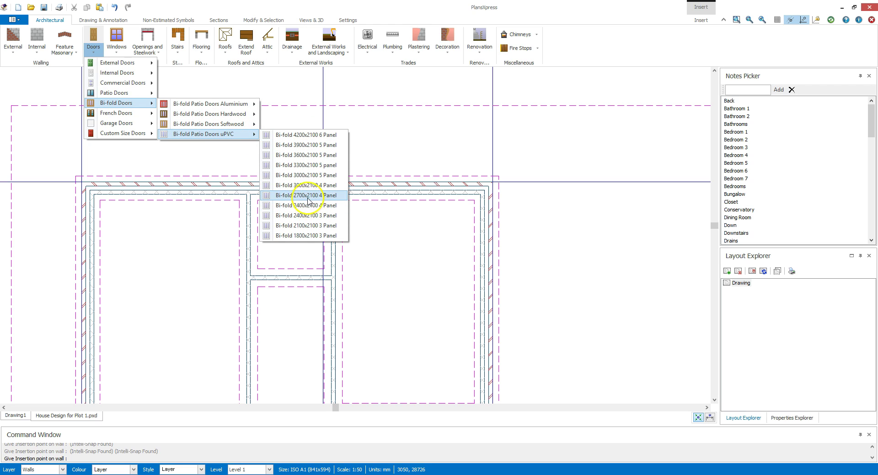
Step: Place two 2700x2100 four-panel bi-fold patio doors with default dimensions in the top wall
click(307, 196)
key(Escape)
key(Escape)
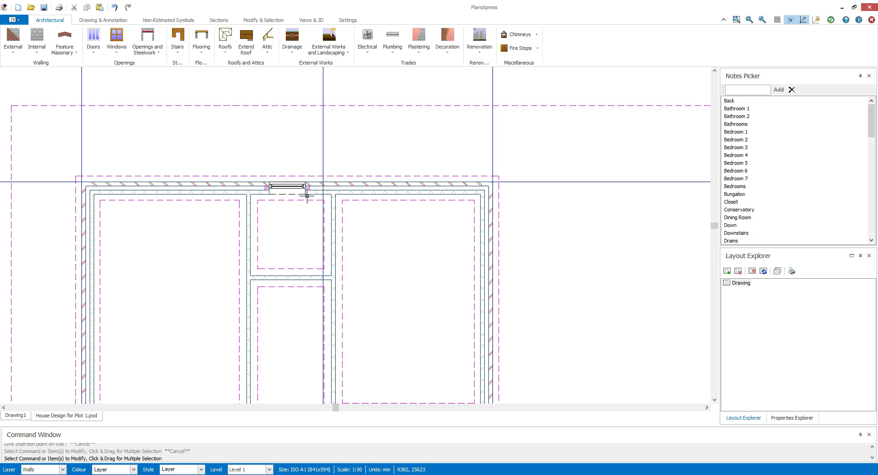
key(Return)
click(447, 345)
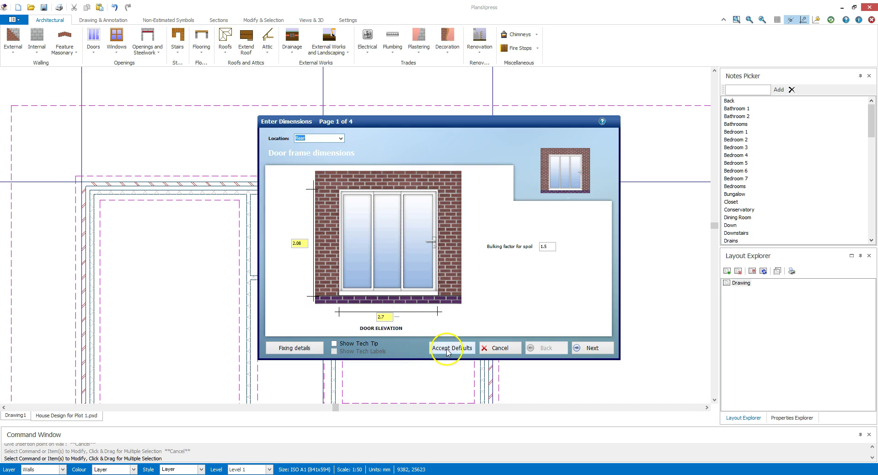
click(176, 197)
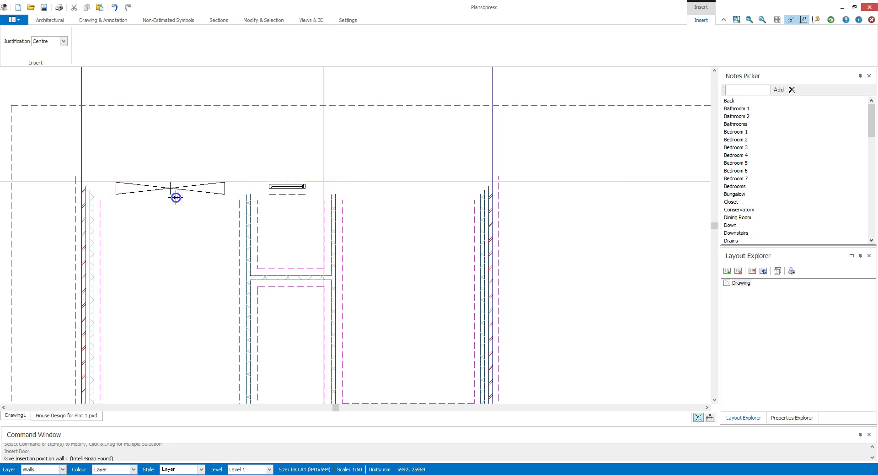
key(Escape)
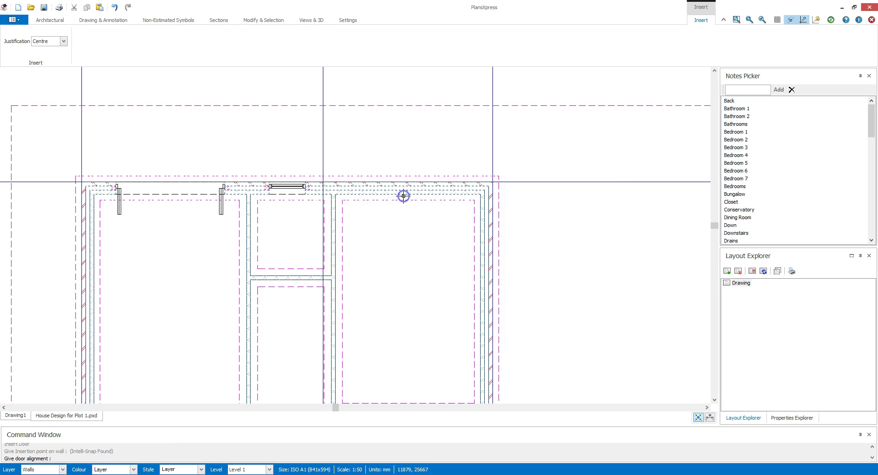
key(Return)
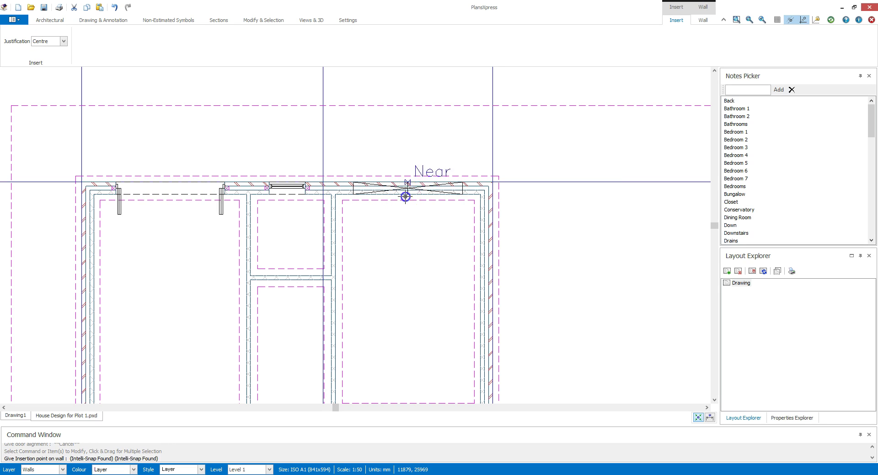
click(404, 197)
key(Escape)
key(Return)
scroll(360, 121, down, 2)
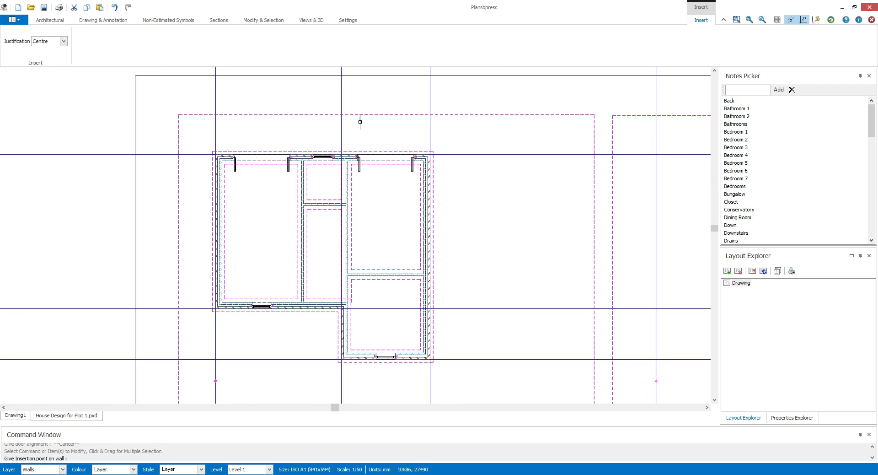
Step: Add a front door at the bottom of the central hallway and set its swing
click(50, 20)
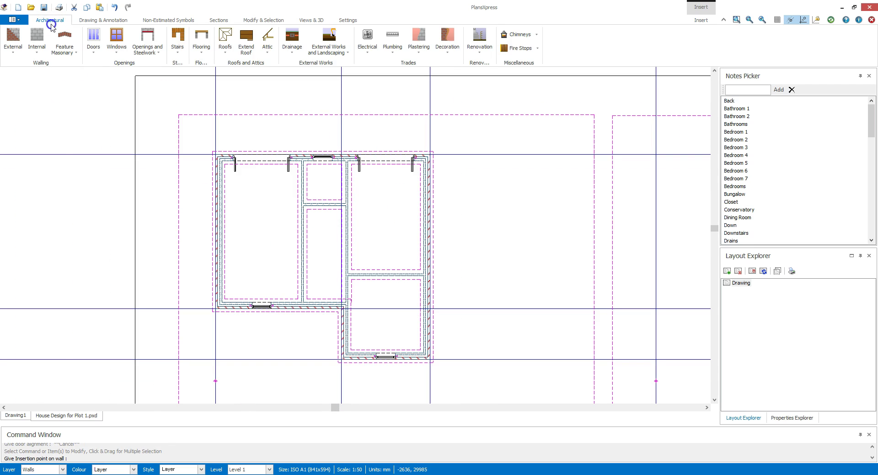
click(96, 54)
mouse_move(186, 63)
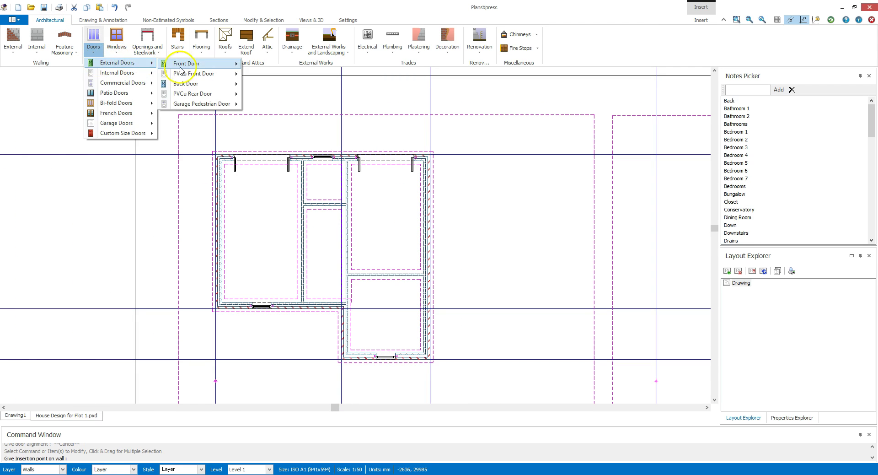
click(268, 66)
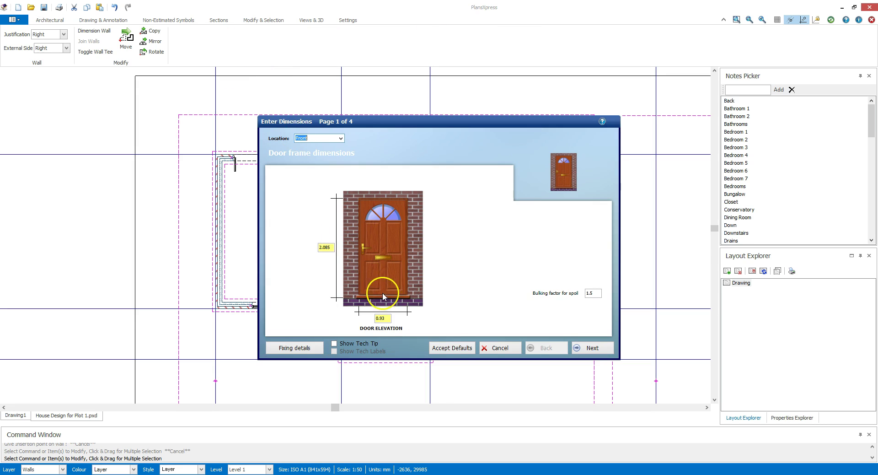
click(451, 350)
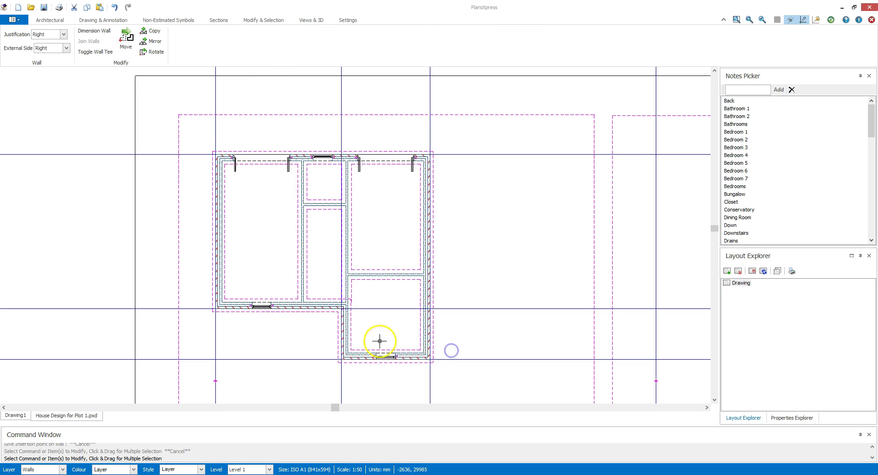
click(319, 303)
click(55, 20)
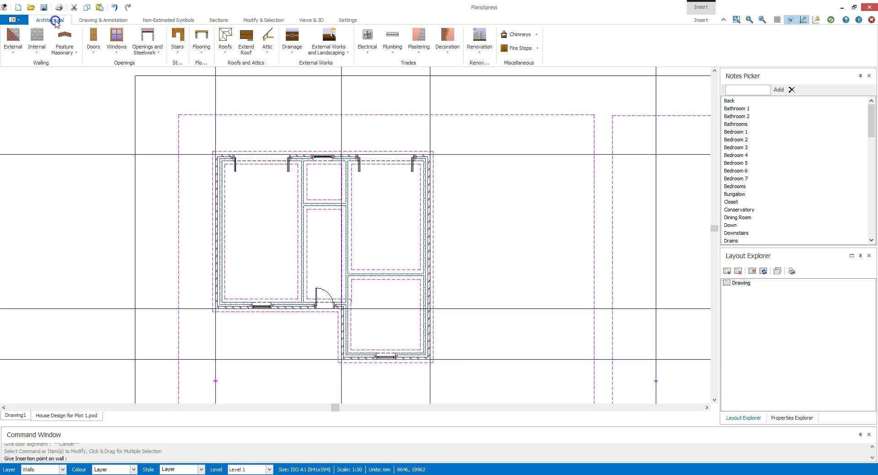
click(93, 45)
mouse_move(117, 73)
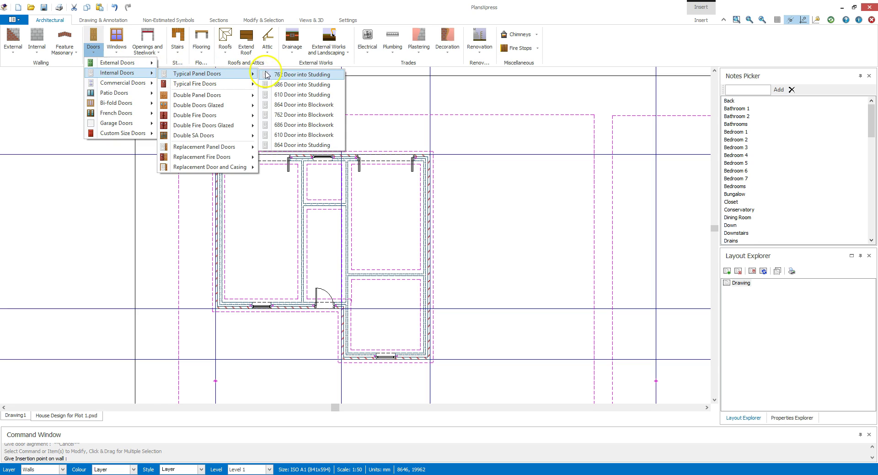
mouse_move(198, 73)
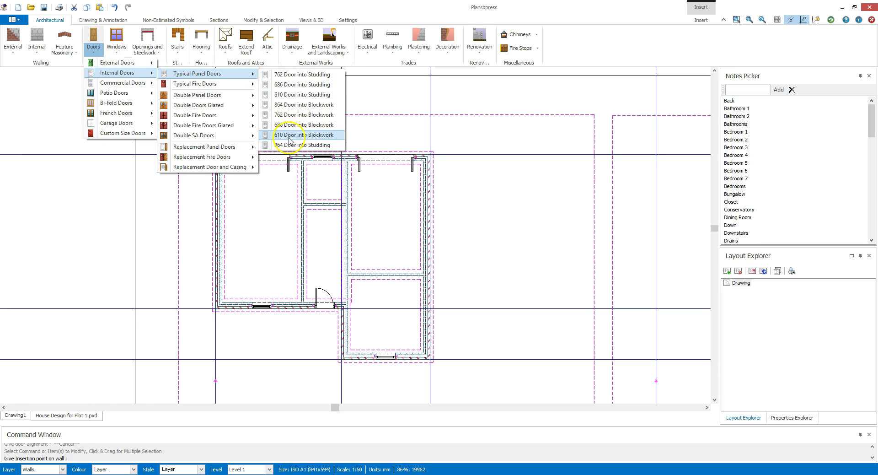
Step: Insert 610 panel doors into the small top room, both right-hand rooms and the large left room
key(Escape)
key(Escape)
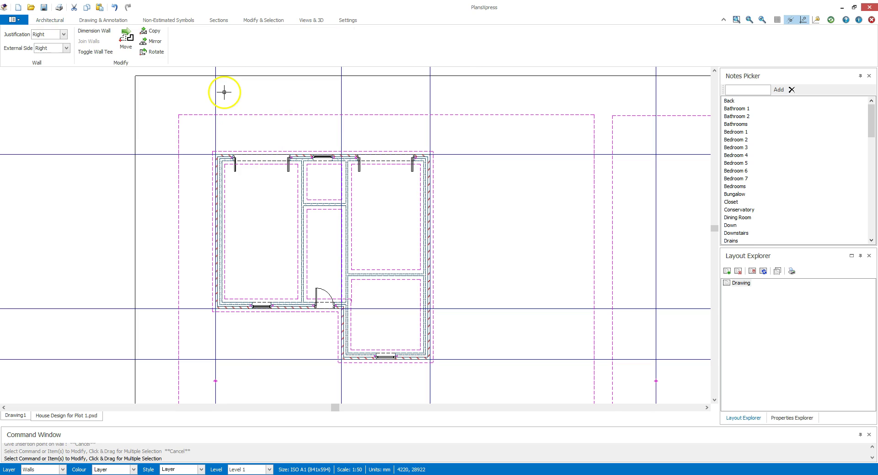
double_click(221, 157)
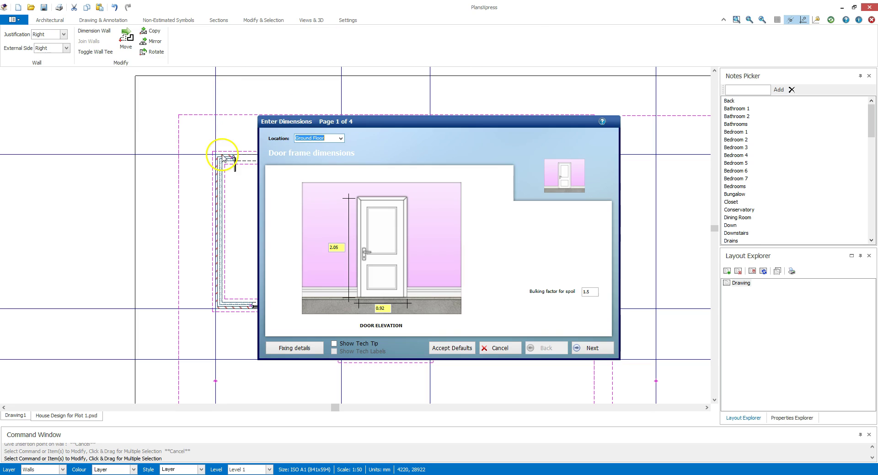
click(455, 349)
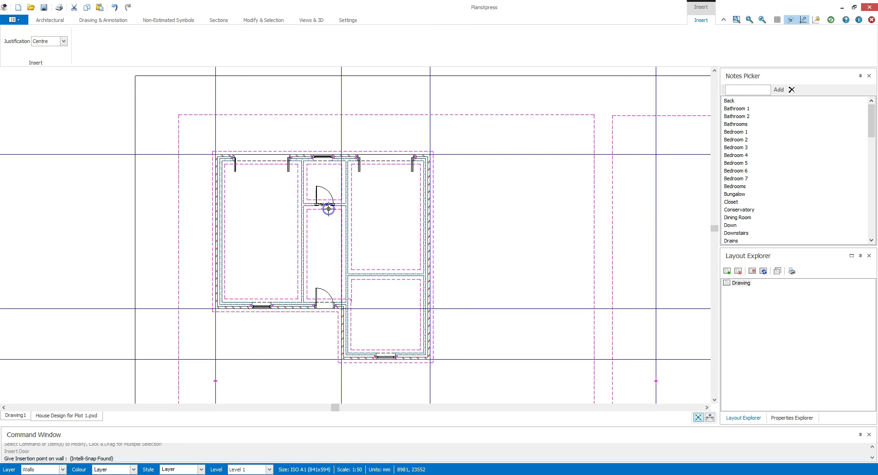
click(325, 204)
click(323, 191)
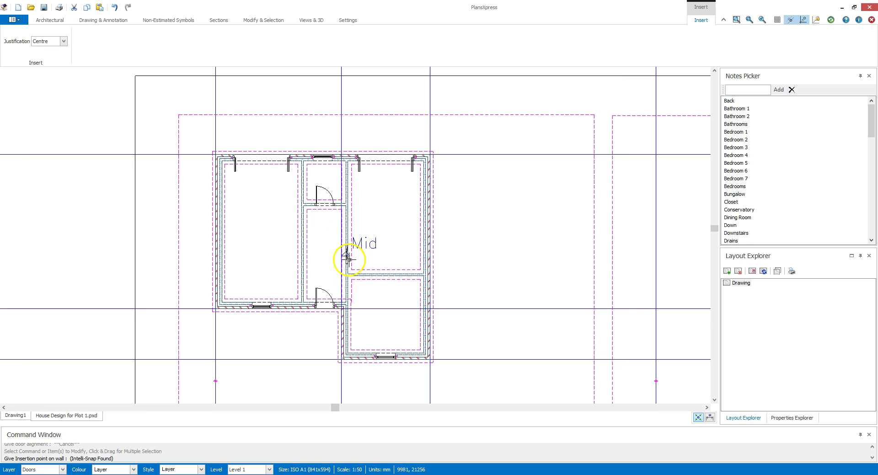
click(348, 259)
click(373, 256)
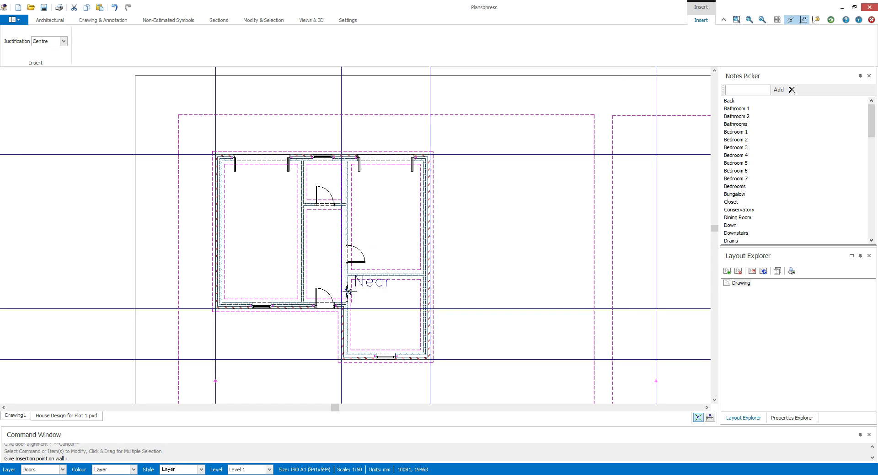
click(347, 291)
click(372, 290)
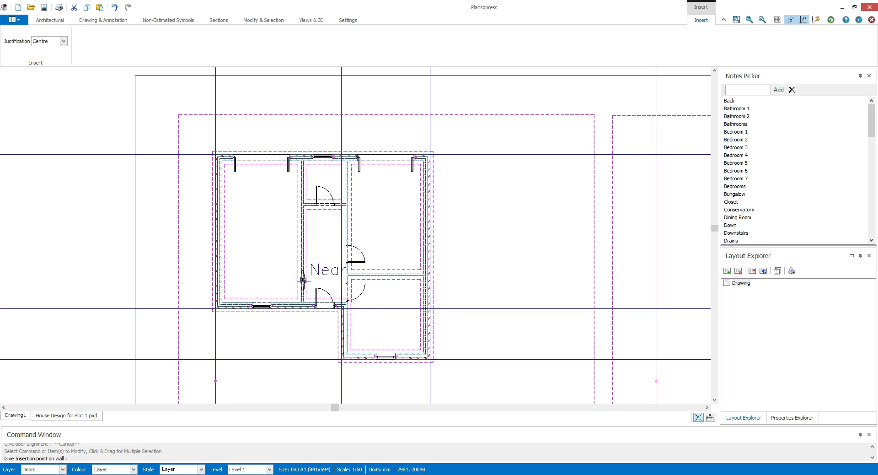
click(303, 287)
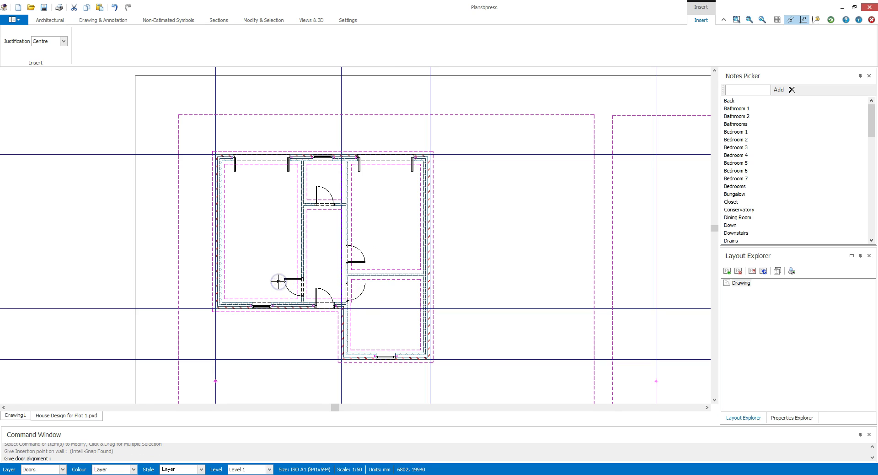
scroll(249, 218, down, 1)
middle_drag(250, 217, 230, 214)
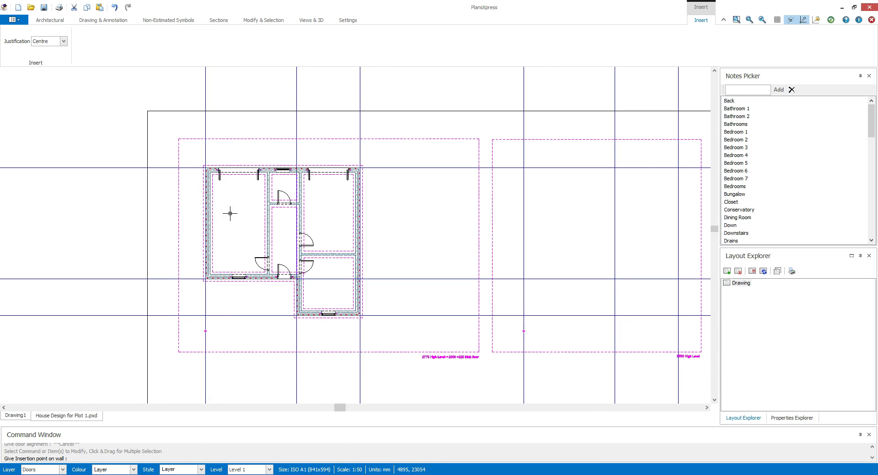
click(306, 20)
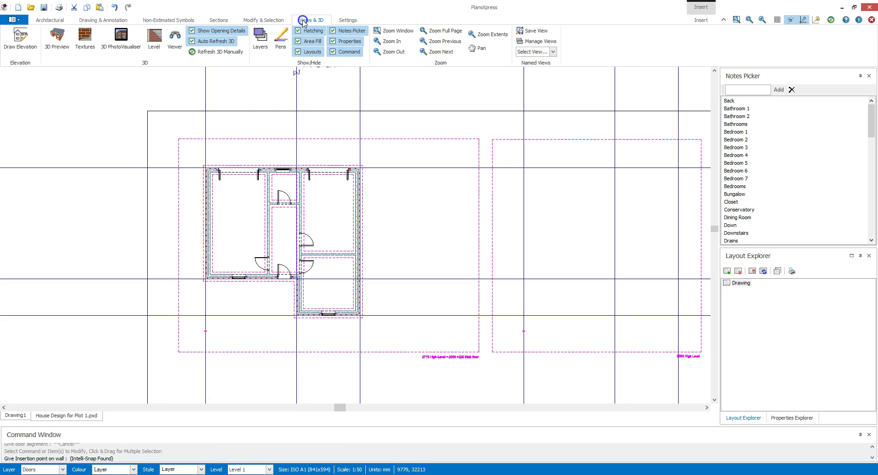
click(54, 51)
mouse_move(677, 256)
mouse_down()
mouse_move(765, 237)
mouse_move(749, 228)
mouse_up()
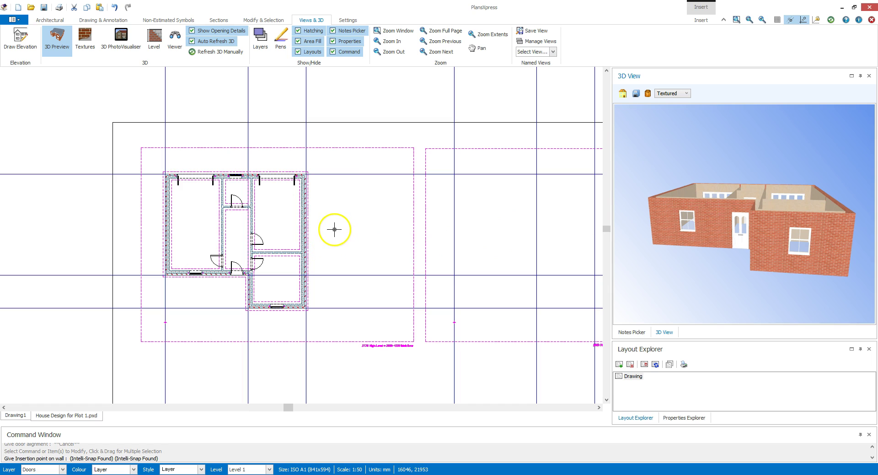
click(869, 76)
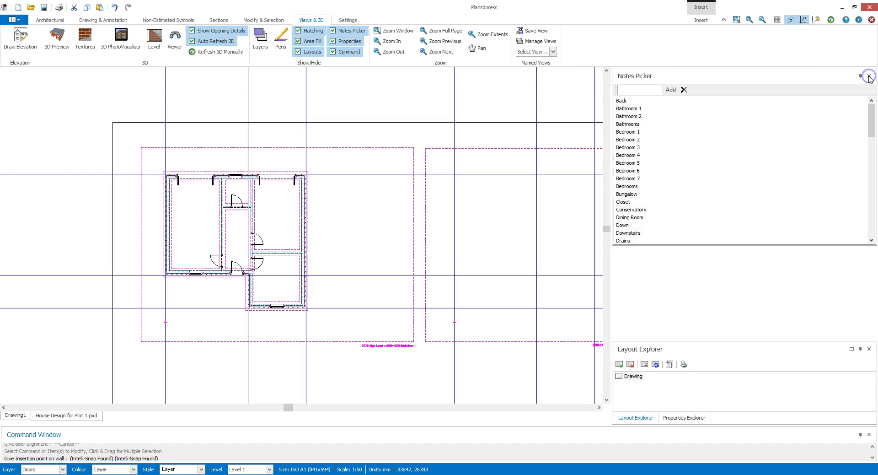
Step: Window-select the whole ground-floor plan and copy it from its bottom-left corner into the right frame
scroll(363, 186, up, 1)
middle_drag(363, 186, 294, 172)
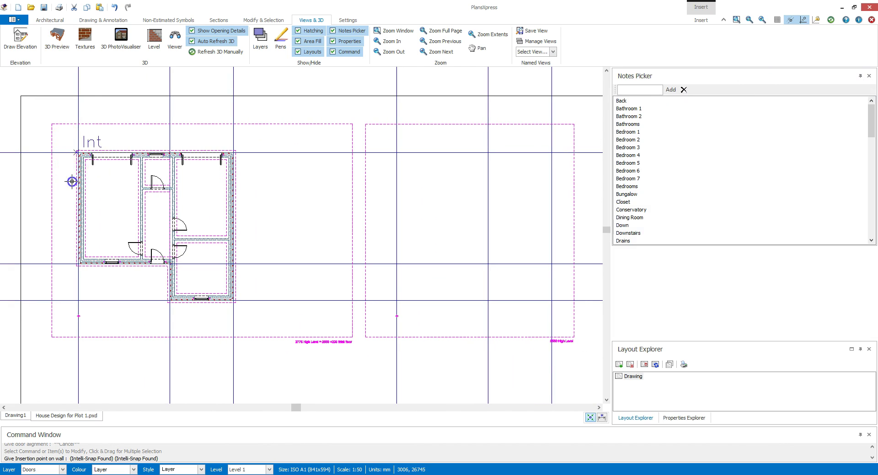
key(Escape)
mouse_move(63, 131)
mouse_down()
mouse_move(78, 176)
mouse_move(229, 303)
mouse_move(265, 315)
mouse_up()
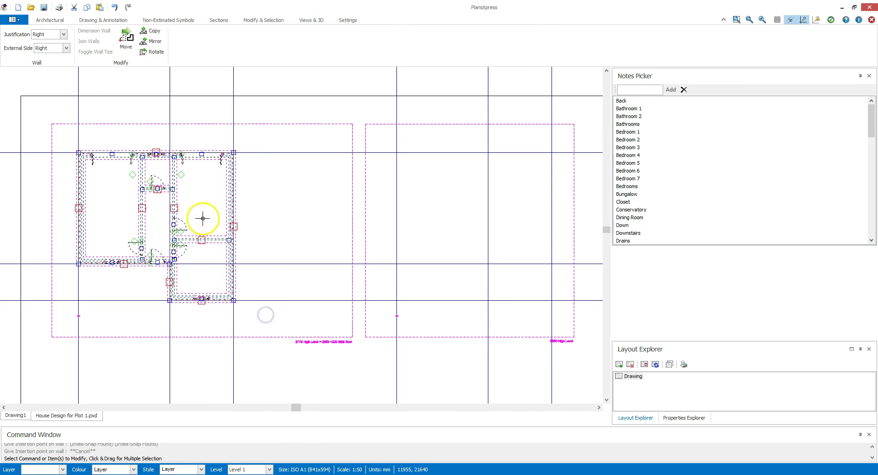
right_click(203, 218)
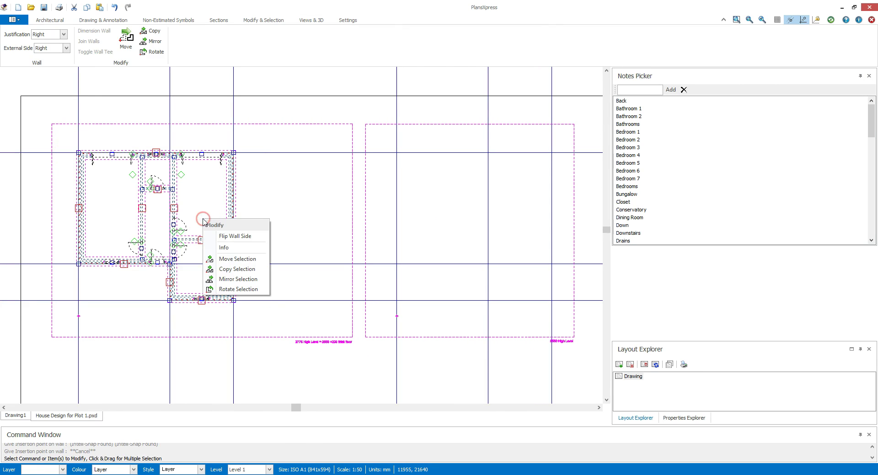
click(230, 269)
scroll(60, 276, up, 4)
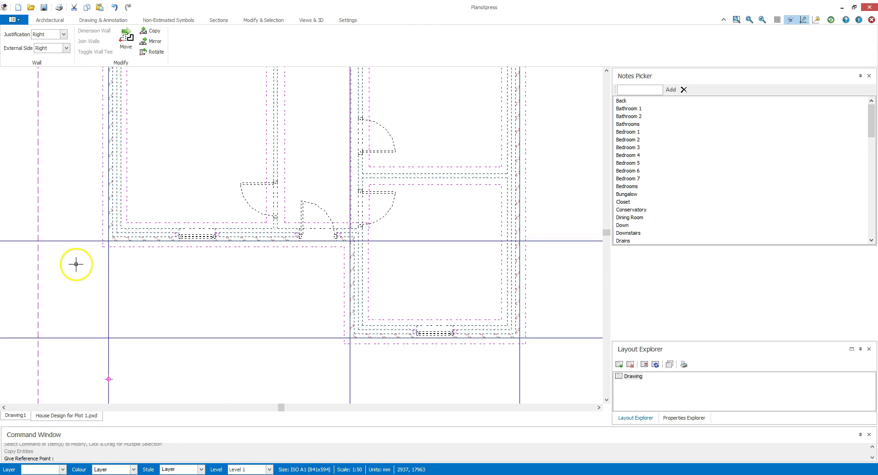
click(107, 241)
scroll(107, 241, down, 2)
scroll(92, 229, down, 3)
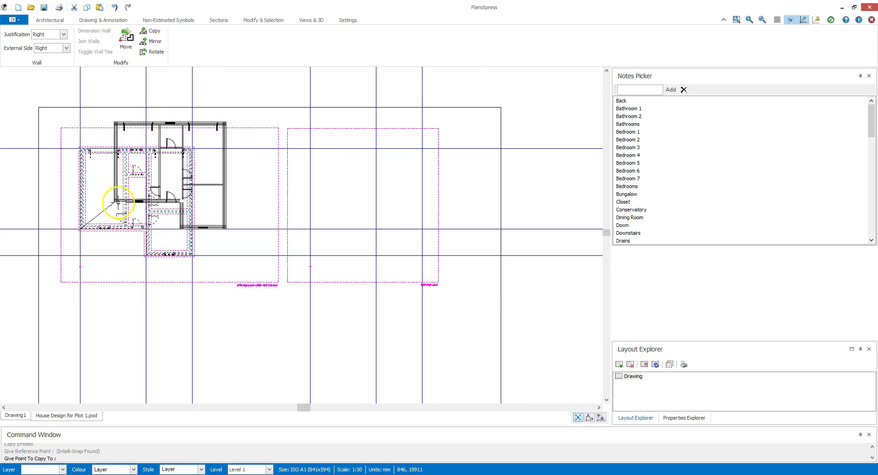
scroll(301, 218, up, 4)
click(320, 235)
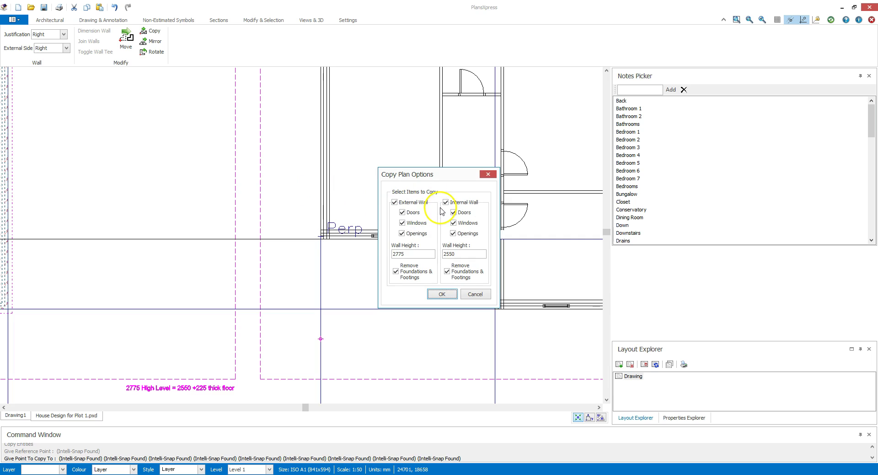
Step: Copy the plan without external wall doors and with 2550 external wall height, then view both plans
click(402, 213)
text(2550)
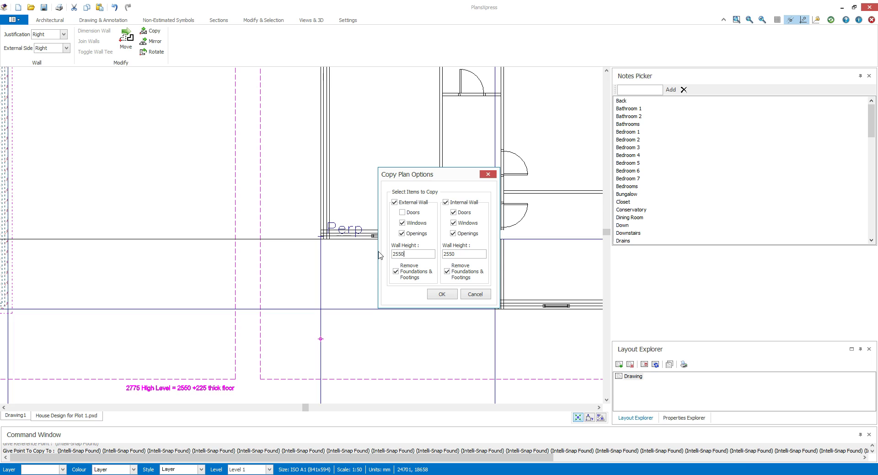
click(392, 254)
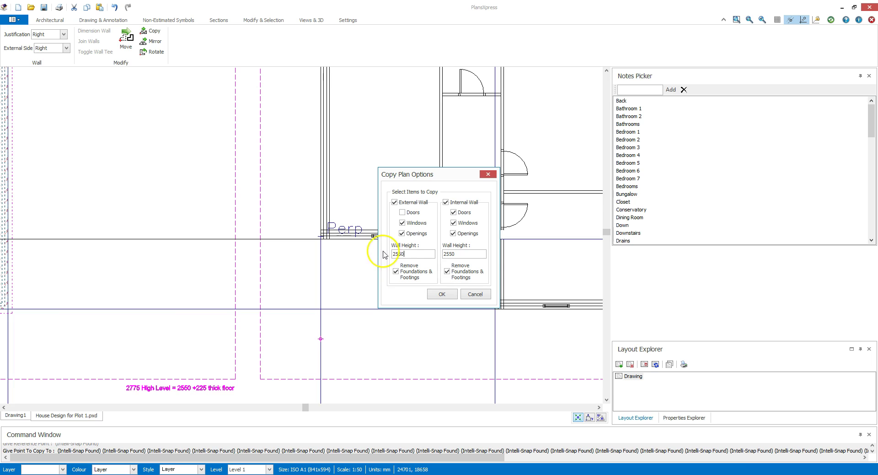
click(442, 295)
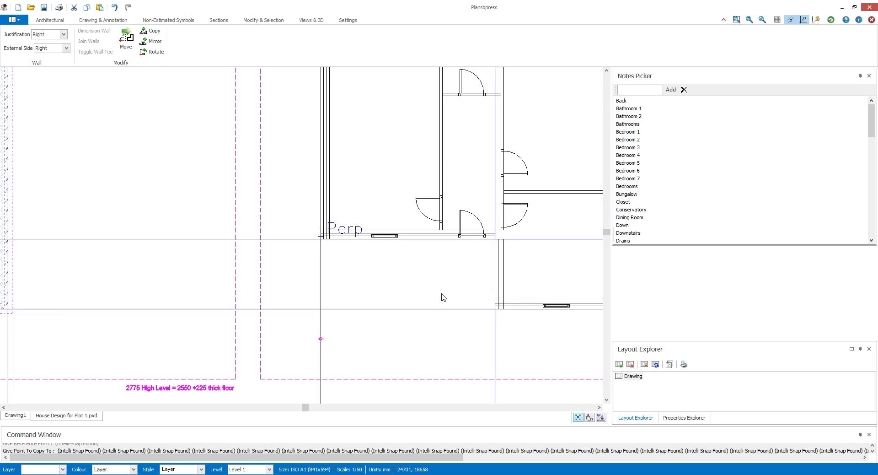
scroll(253, 187, down, 2)
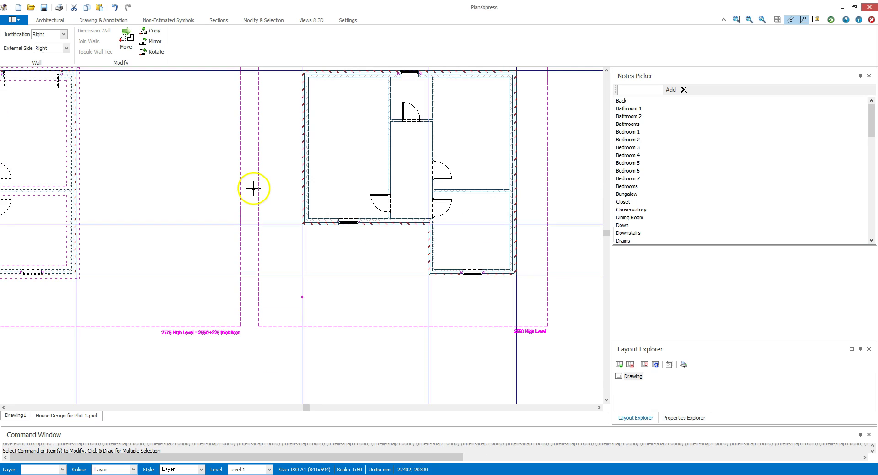
scroll(251, 186, down, 2)
scroll(235, 190, down, 2)
middle_drag(305, 224, 307, 261)
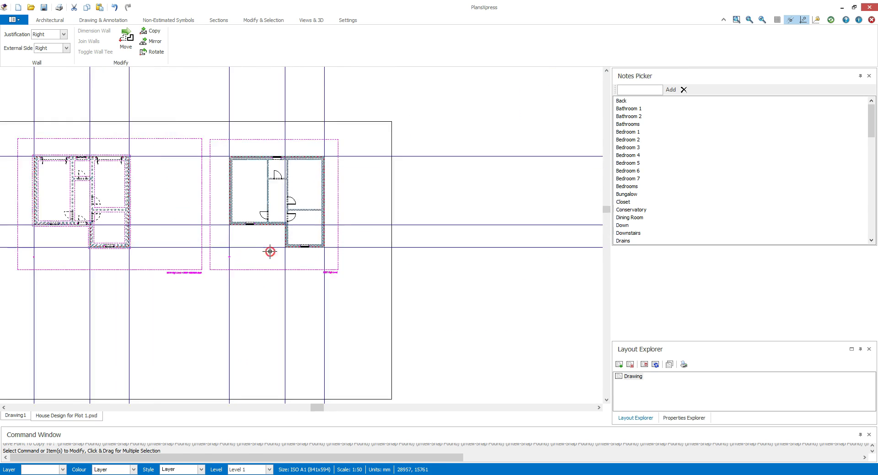
scroll(307, 261, up, 1)
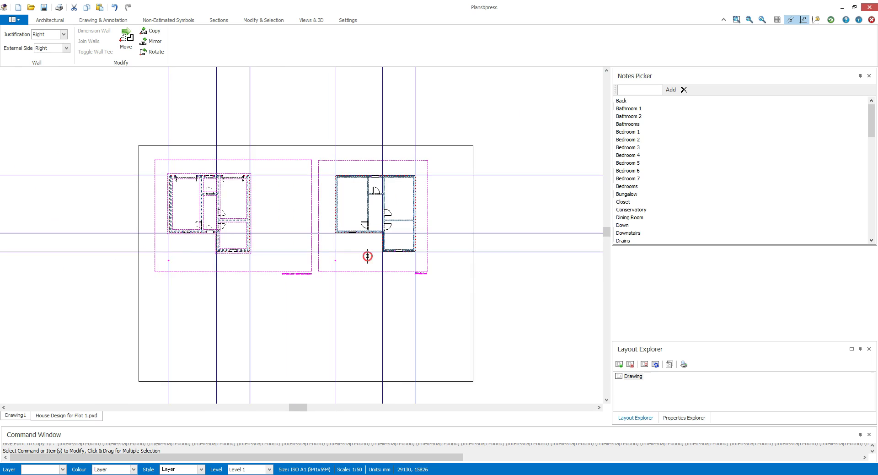
Step: Insert two windows along the right plan's top wall and one in its right wall
click(50, 20)
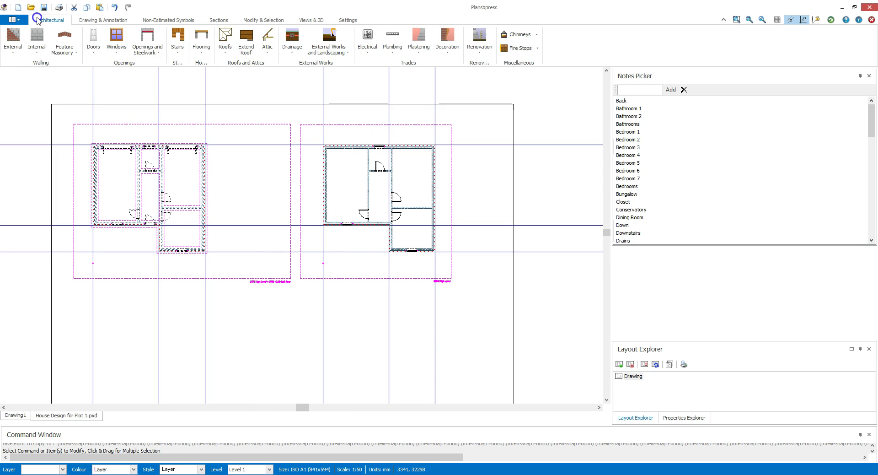
click(116, 41)
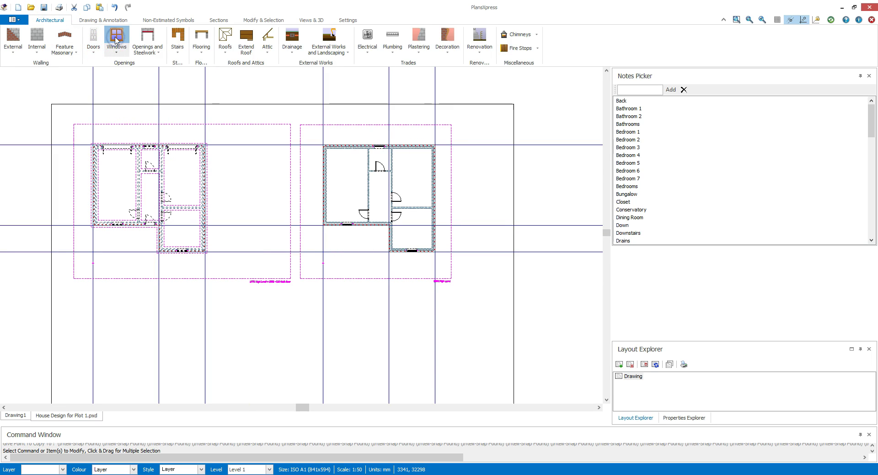
click(371, 172)
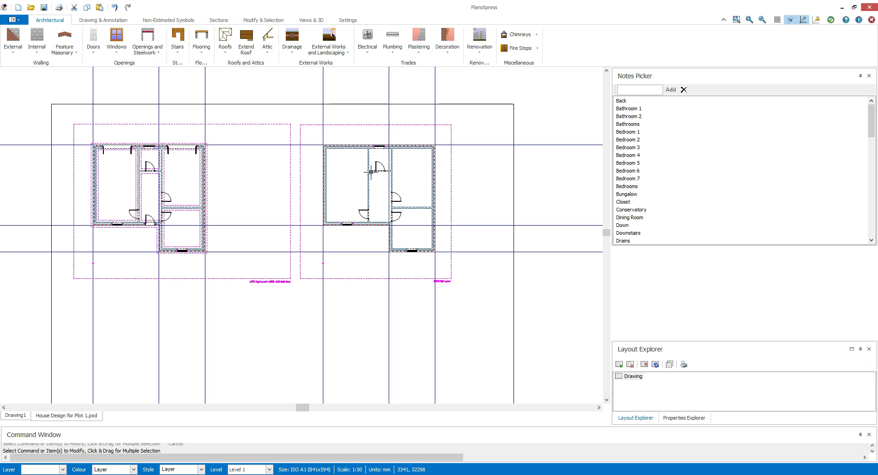
scroll(347, 151, up, 3)
key(Return)
click(343, 146)
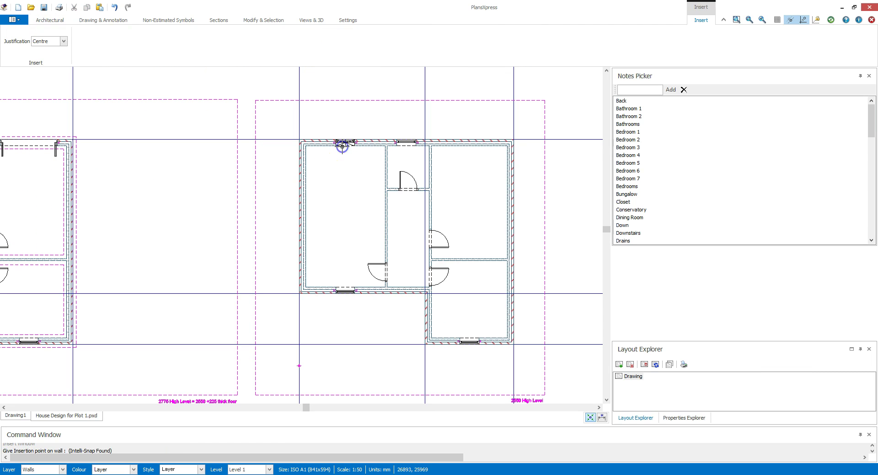
click(466, 148)
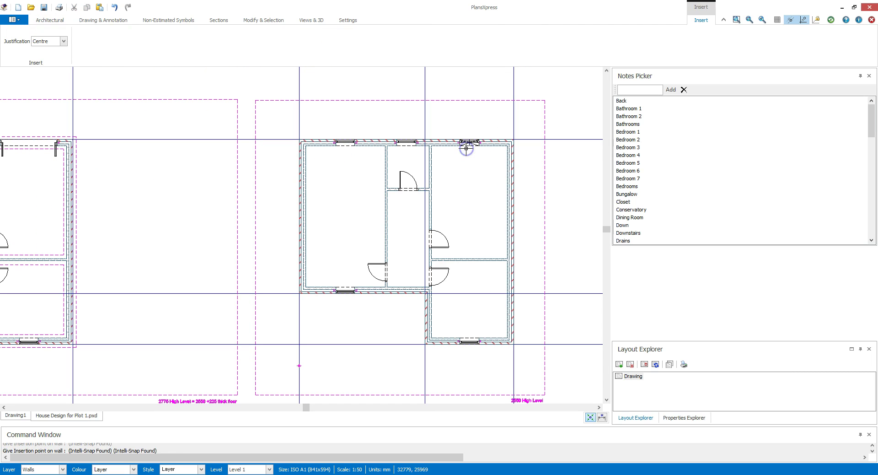
click(511, 234)
scroll(181, 163, down, 3)
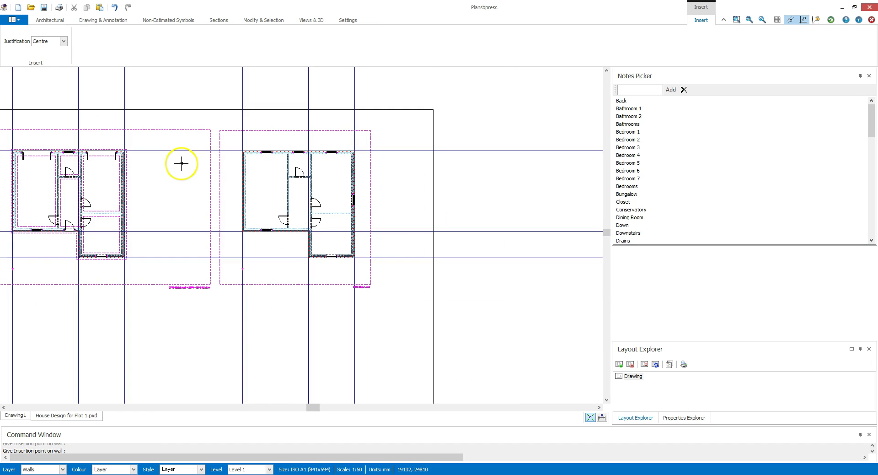
Step: Show the 3D Preview, enlarge its panel and orbit the textured brick house model
click(309, 22)
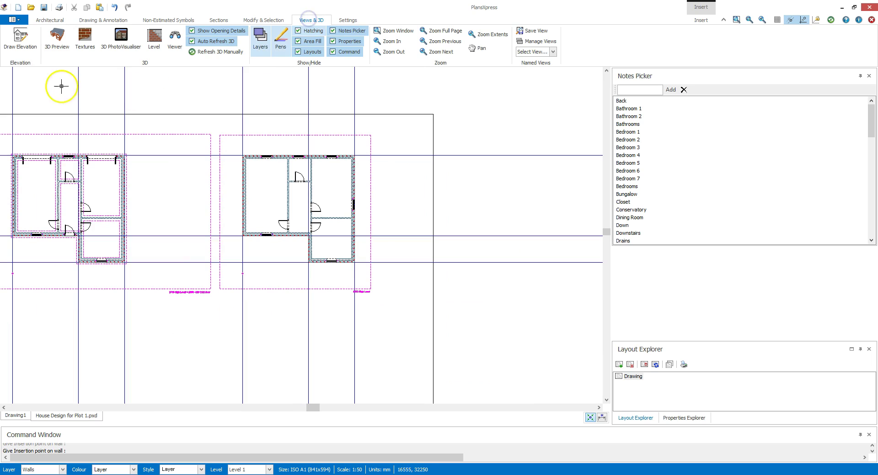
click(53, 34)
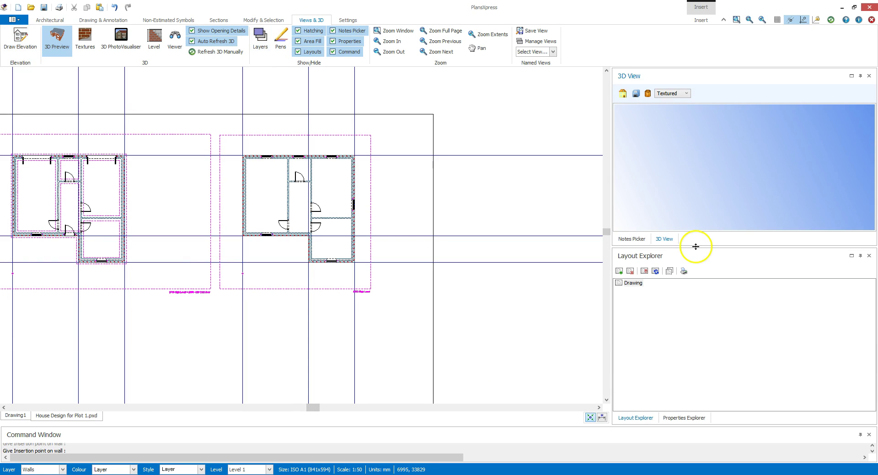
drag(696, 246, 703, 315)
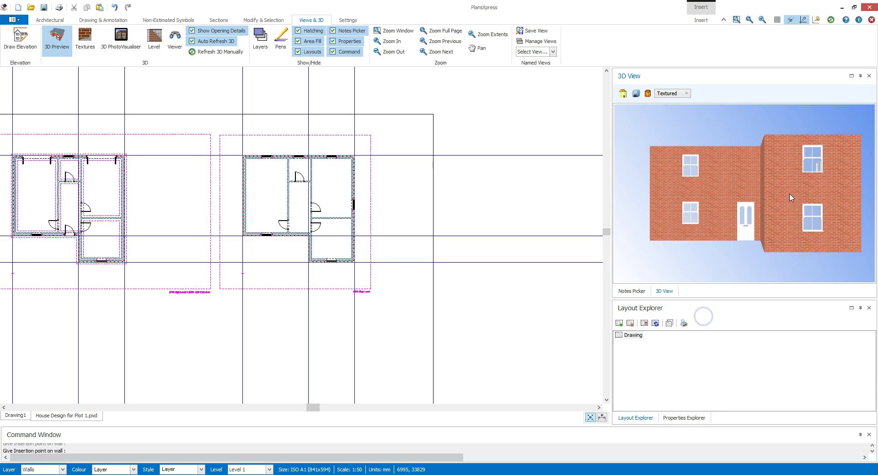
drag(793, 199, 723, 245)
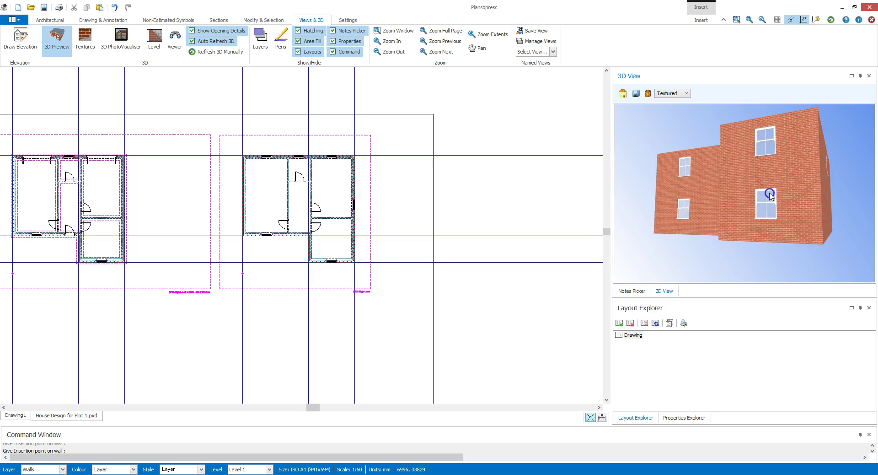
drag(723, 245, 703, 227)
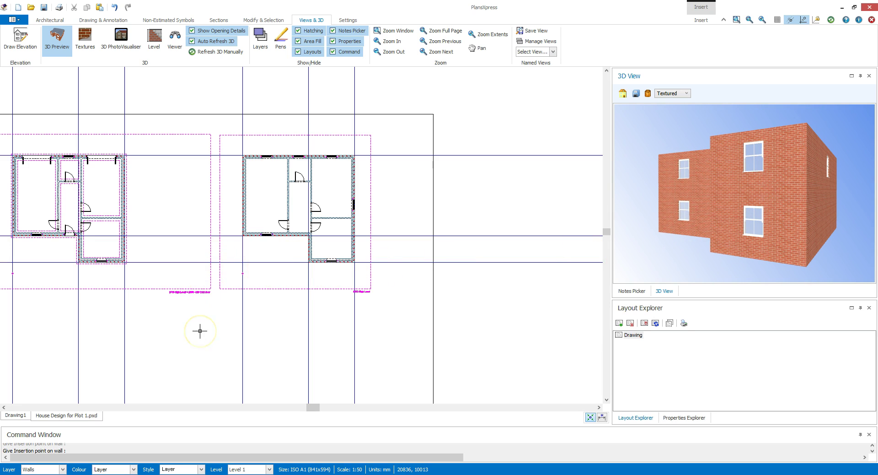
scroll(202, 330, down, 2)
middle_drag(225, 298, 275, 314)
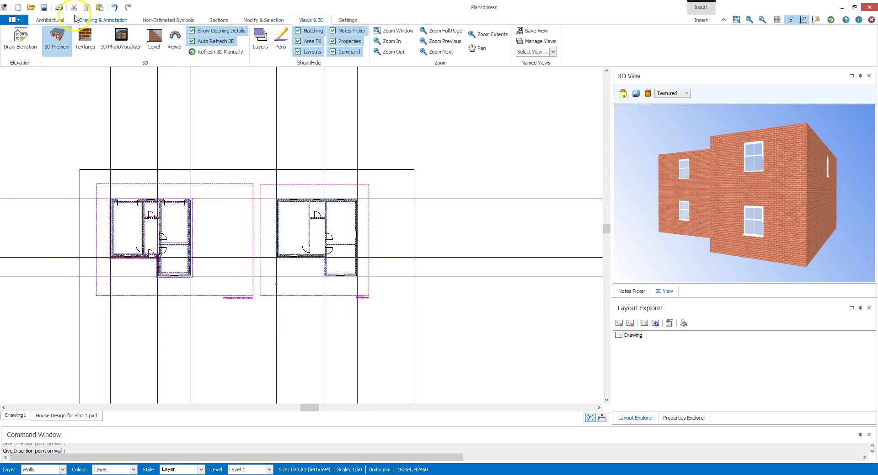
Step: Start an Apex Roof on the right plan with the default roof dimensions
click(54, 21)
click(225, 39)
mouse_move(245, 73)
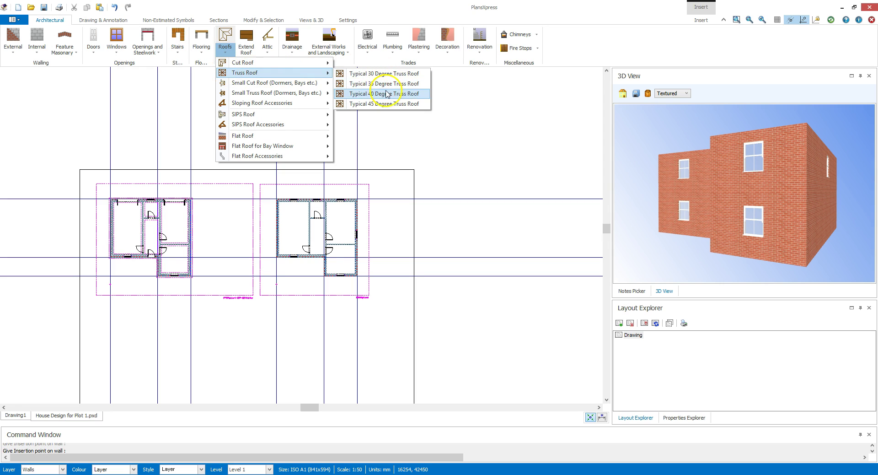
click(385, 104)
click(483, 353)
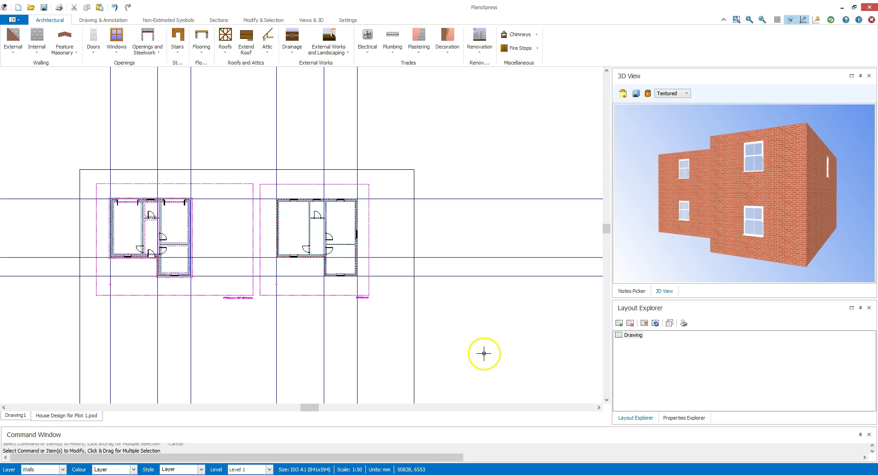
click(456, 348)
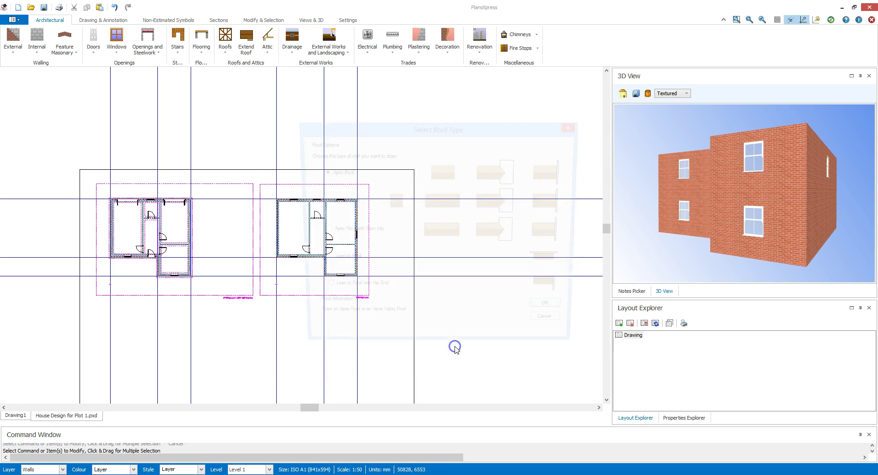
click(446, 173)
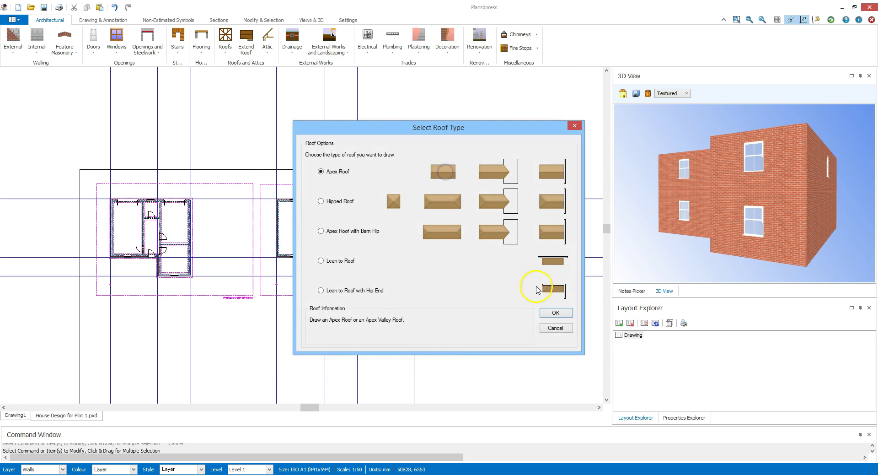
click(554, 312)
click(319, 306)
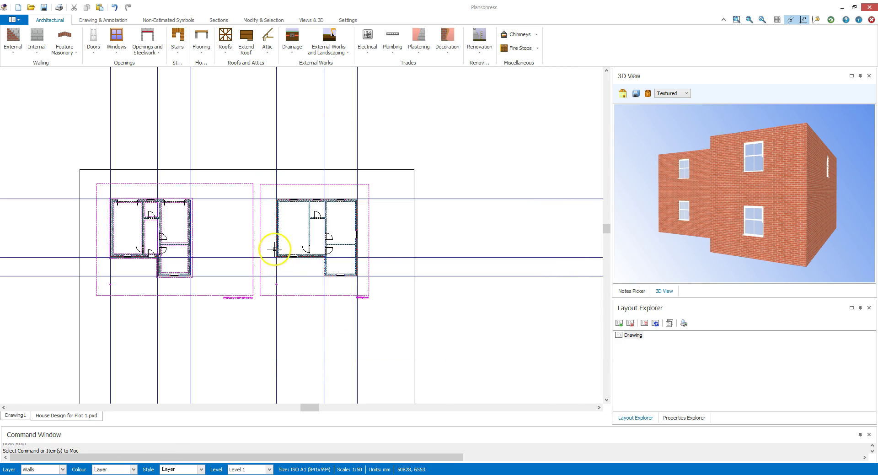
scroll(275, 245, up, 3)
scroll(294, 244, up, 2)
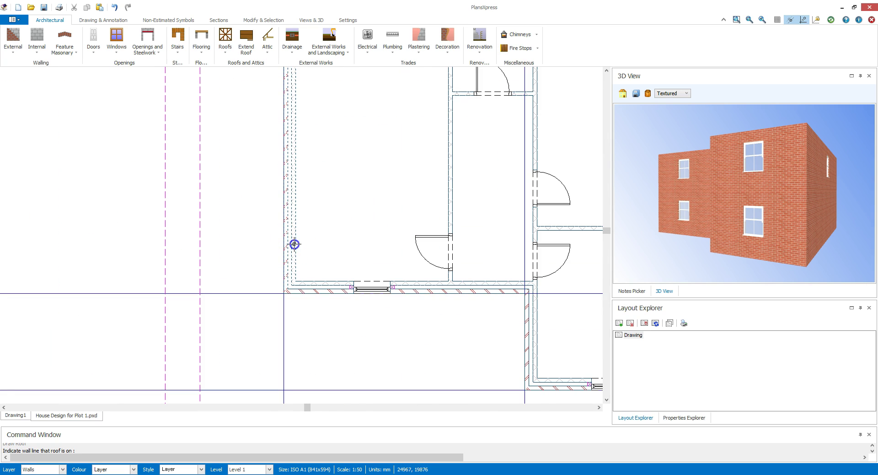
Step: Draw the apex roof from the left wall and bottom-left, top-left and top-right corners
click(294, 244)
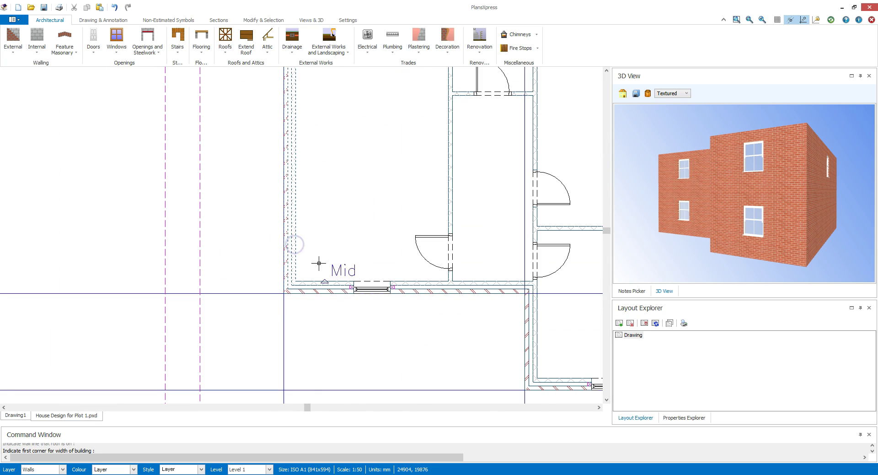
click(280, 296)
scroll(280, 297, down, 1)
scroll(280, 247, down, 2)
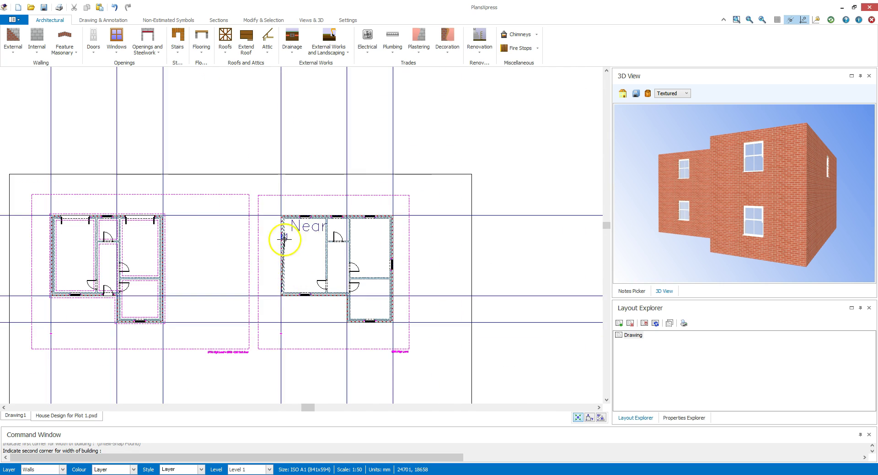
scroll(280, 215, up, 2)
scroll(259, 216, up, 2)
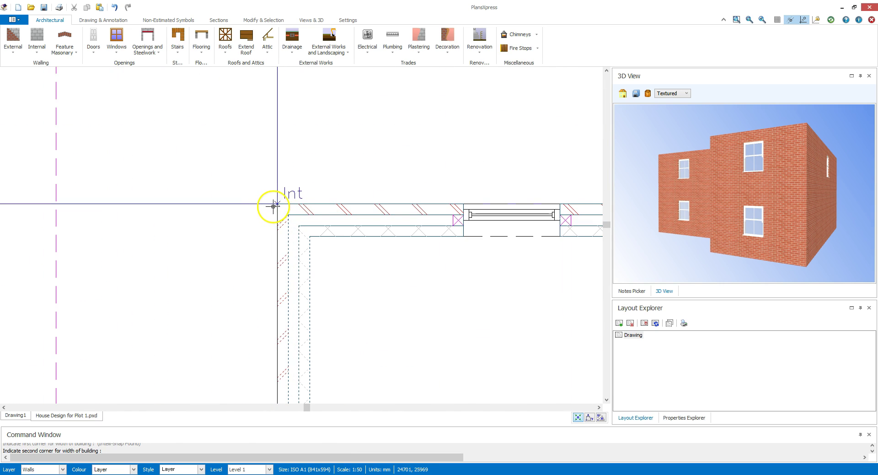
click(274, 206)
scroll(270, 205, down, 1)
scroll(320, 209, down, 1)
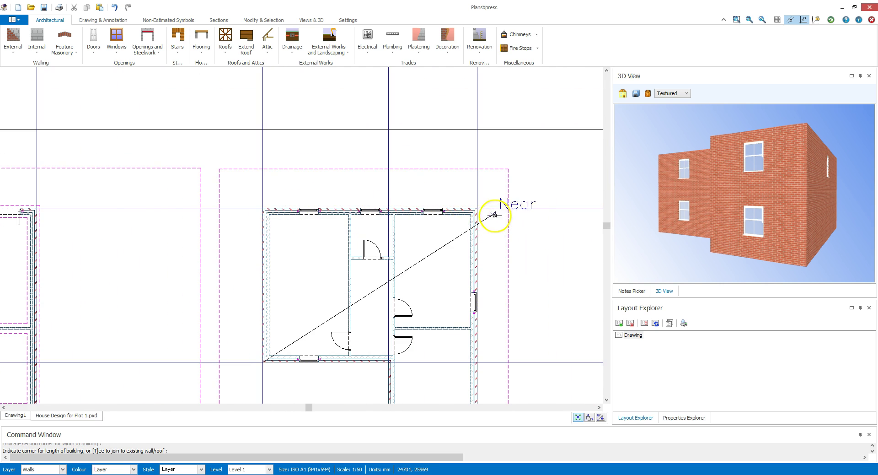
scroll(483, 213, up, 2)
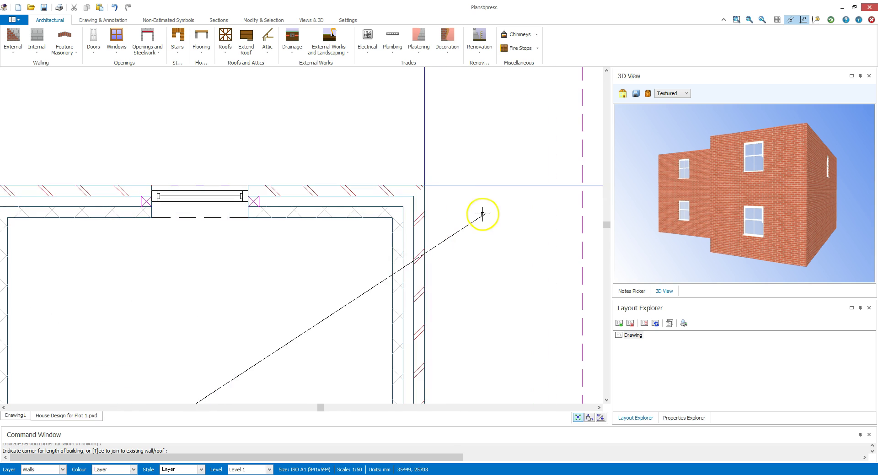
click(425, 189)
scroll(425, 188, down, 3)
scroll(392, 215, up, 2)
middle_drag(377, 298, 372, 243)
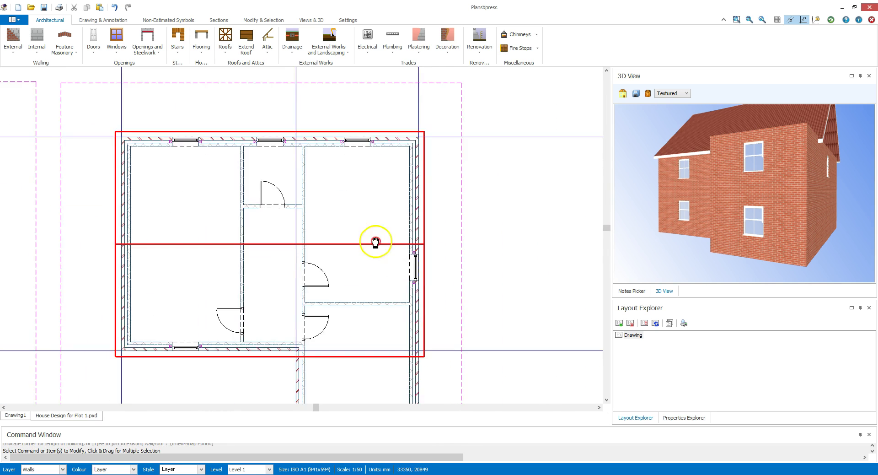
scroll(368, 208, up, 2)
scroll(368, 208, down, 2)
scroll(343, 323, up, 1)
scroll(345, 318, up, 1)
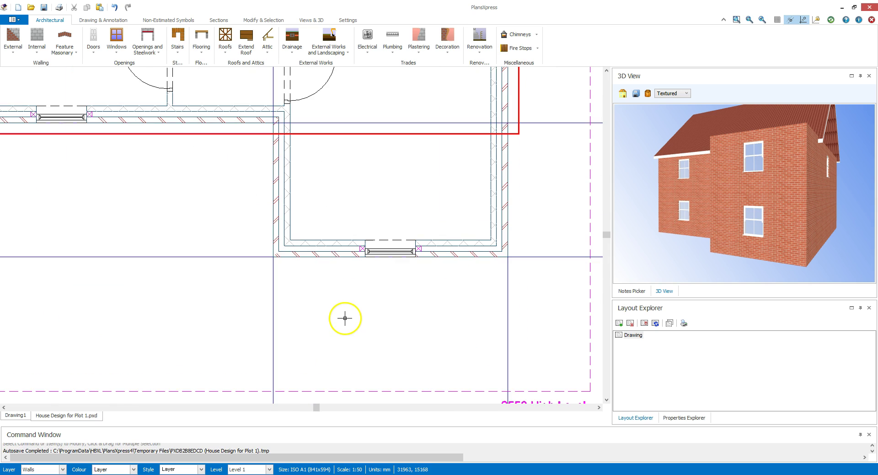
Step: Add a hipped roof over the lower projecting wing and orbit the 3D preview to view it
right_click(344, 318)
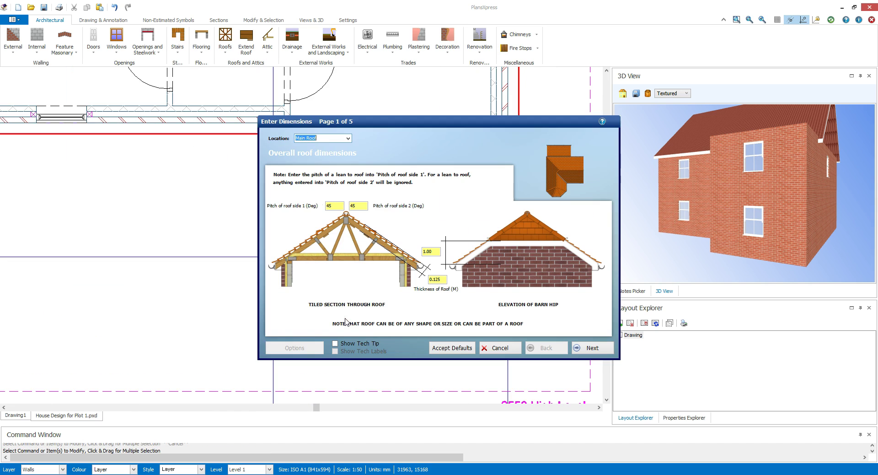
click(440, 349)
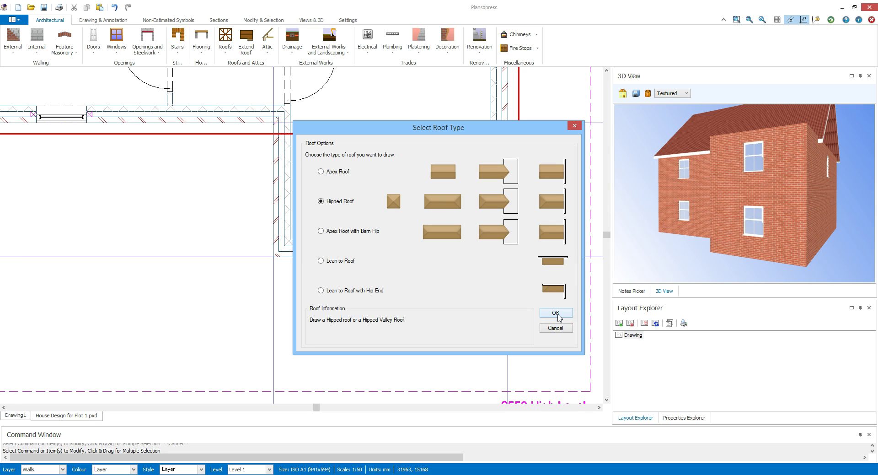
click(556, 314)
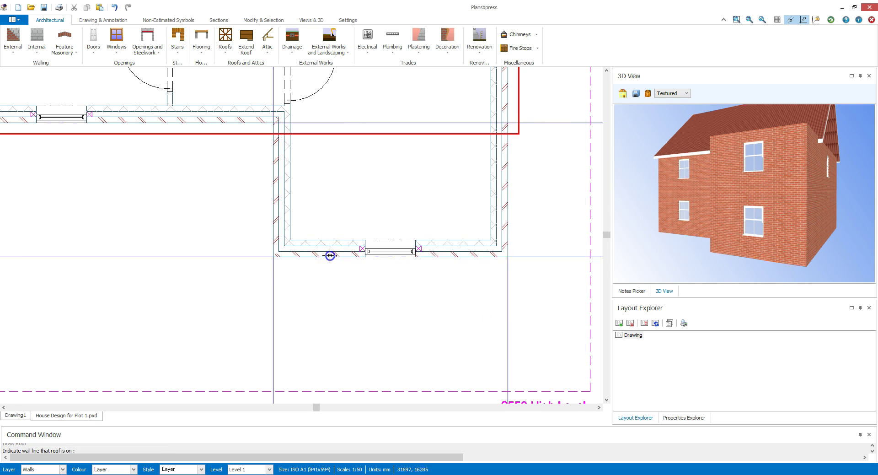
click(330, 254)
click(274, 257)
click(506, 258)
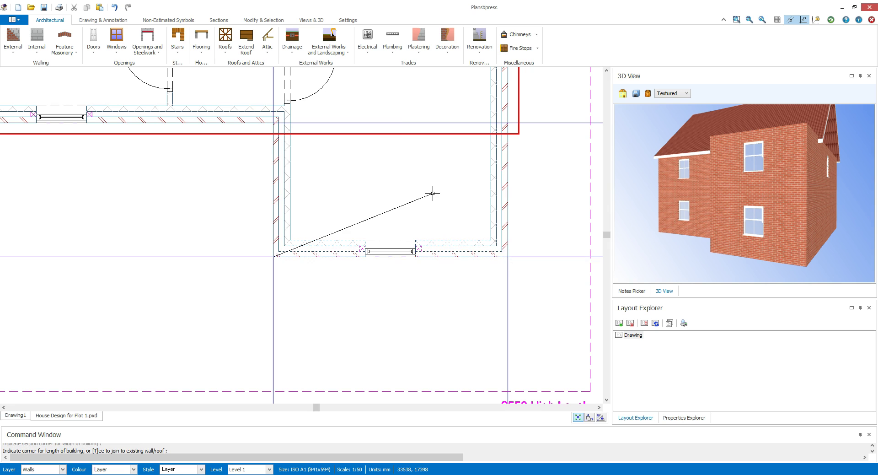
key(t)
click(392, 134)
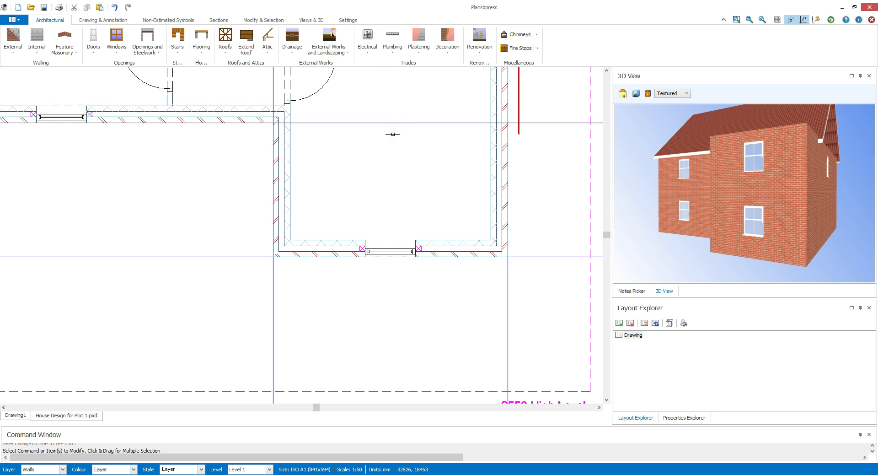
mouse_move(682, 202)
mouse_down()
mouse_move(767, 191)
mouse_move(720, 191)
mouse_up()
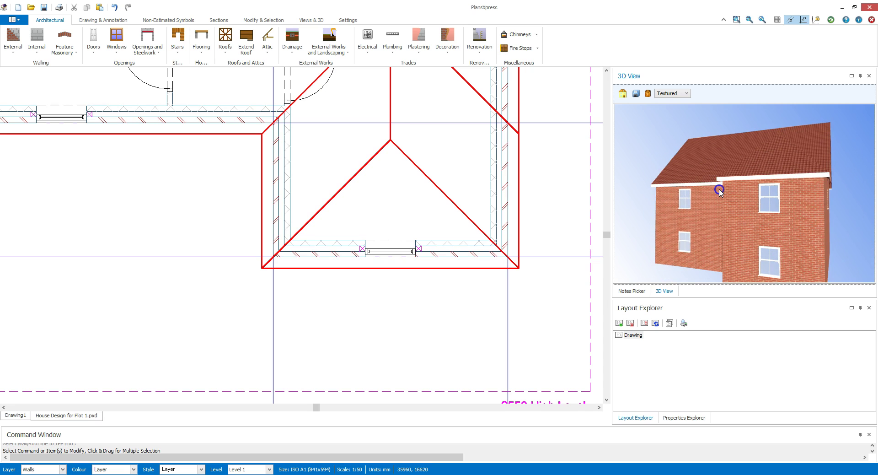
scroll(215, 174, down, 2)
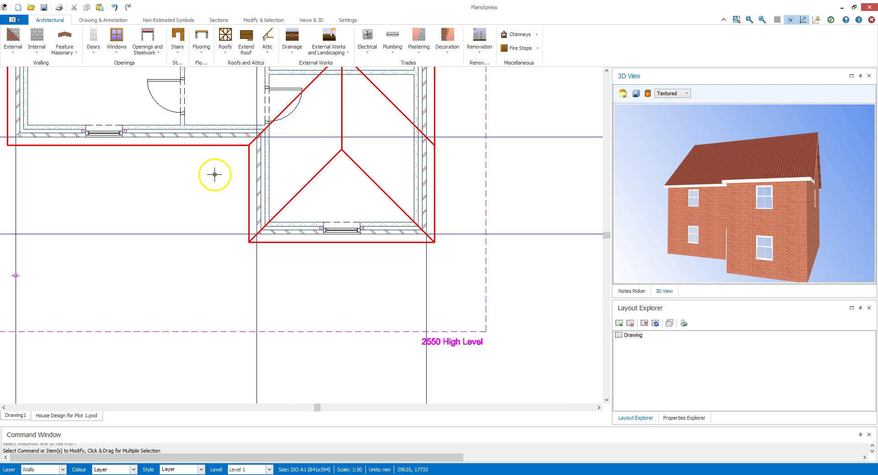
Step: Insert a window left of the hipped projection and regenerate the 3D preview from several angles
click(116, 36)
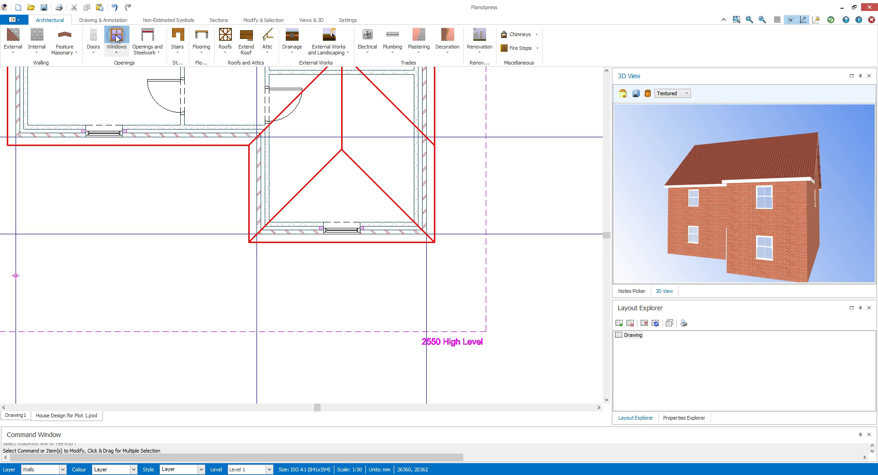
click(213, 133)
mouse_move(696, 242)
mouse_down()
mouse_move(745, 239)
mouse_move(730, 238)
mouse_up()
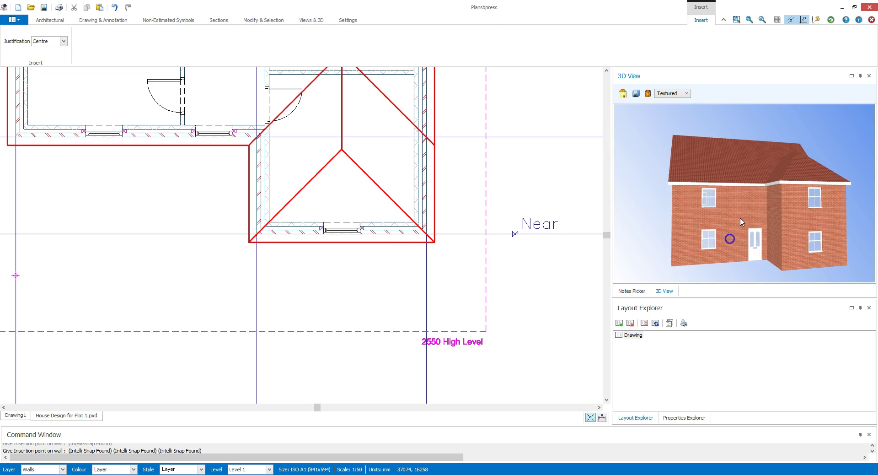
click(832, 20)
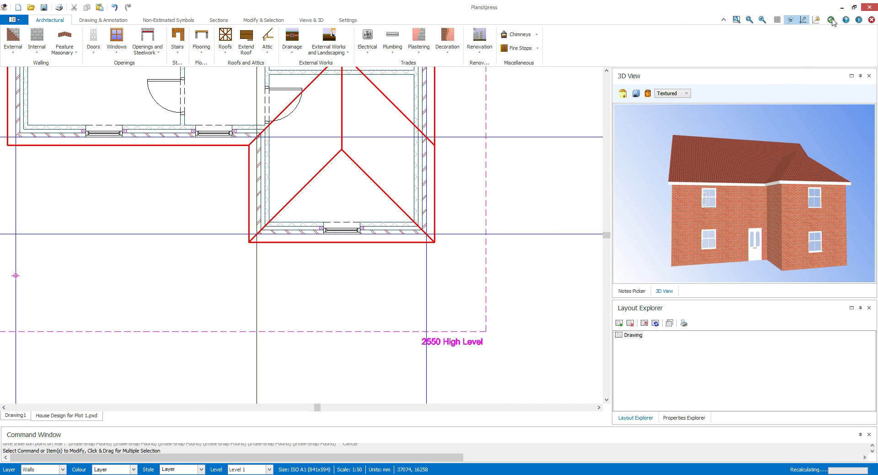
mouse_move(690, 202)
mouse_down()
mouse_move(698, 220)
mouse_move(774, 236)
mouse_move(837, 228)
mouse_move(719, 231)
mouse_up()
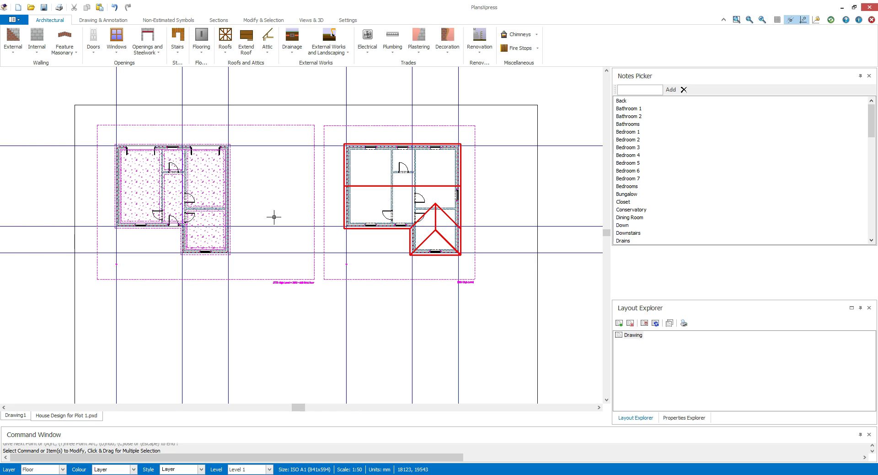
Step: Orbit the house to an angled perspective in 3D Photo Visualiser and choose a background scene
click(286, 327)
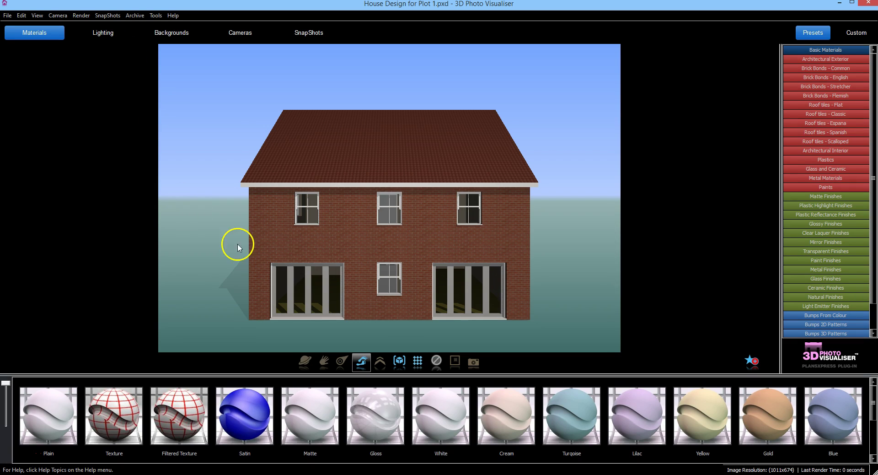
click(305, 362)
drag(304, 314, 329, 309)
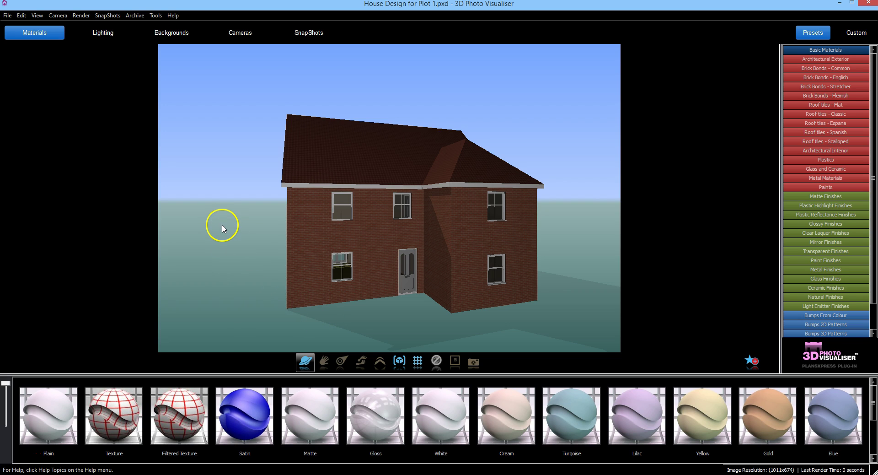
click(175, 32)
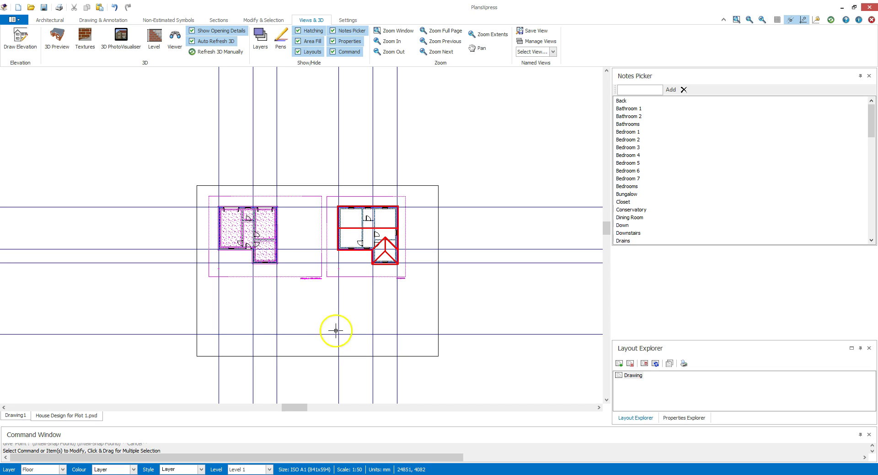
Step: Draw the front elevation from the left plan's front wall with observation and depth points
click(17, 42)
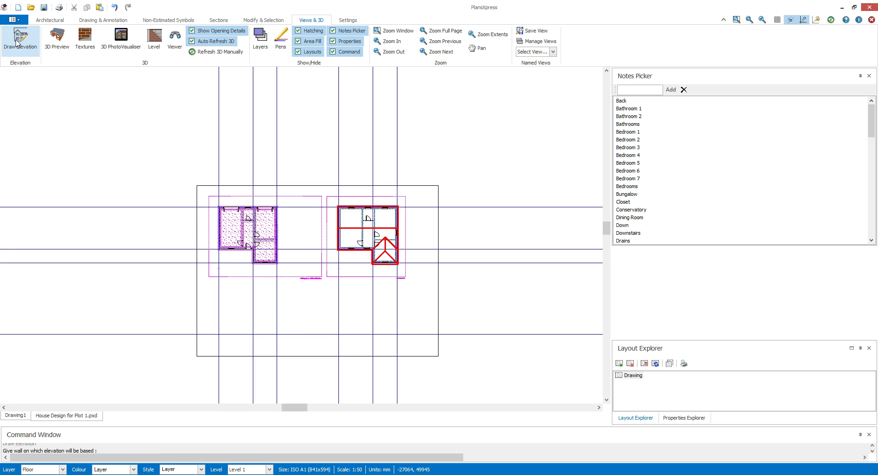
scroll(258, 265, up, 1)
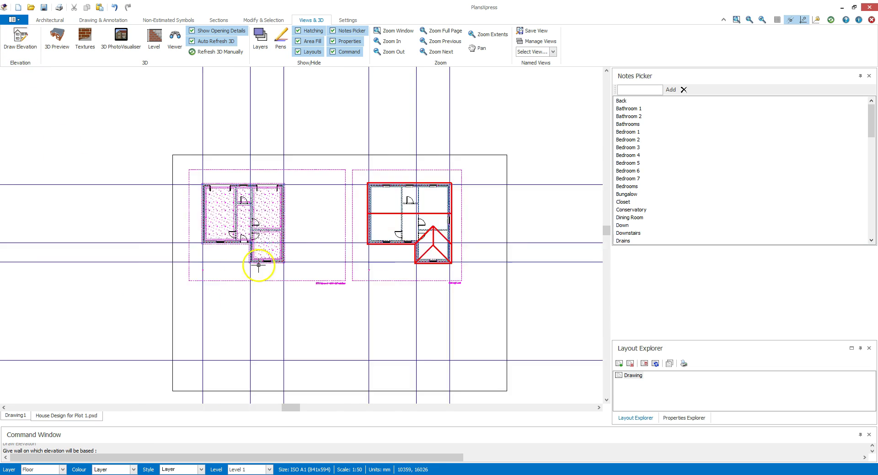
scroll(258, 266, up, 4)
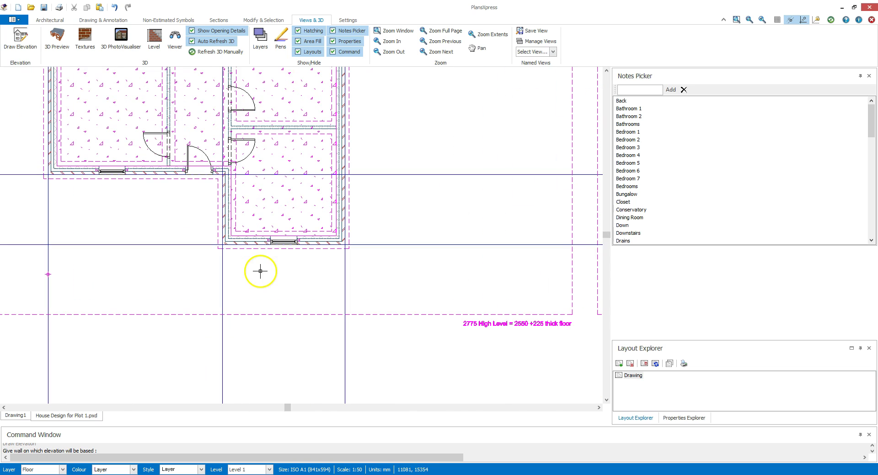
click(253, 243)
scroll(253, 243, up, 3)
scroll(257, 290, down, 2)
scroll(255, 286, down, 1)
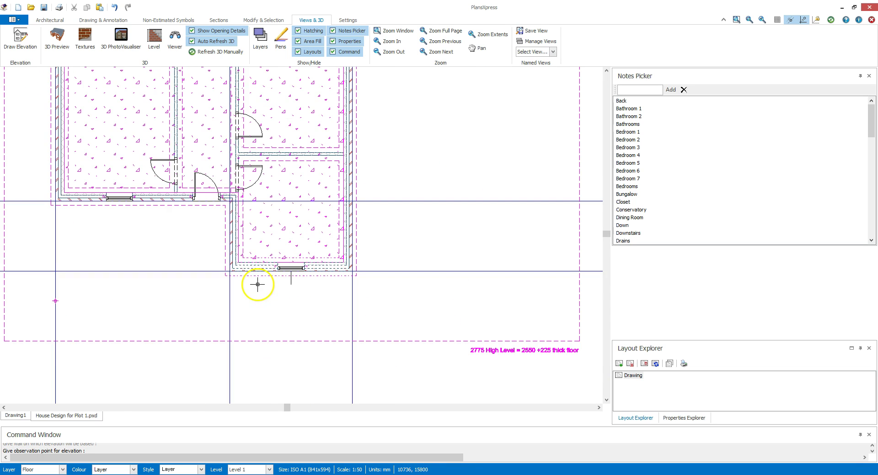
click(267, 367)
click(365, 291)
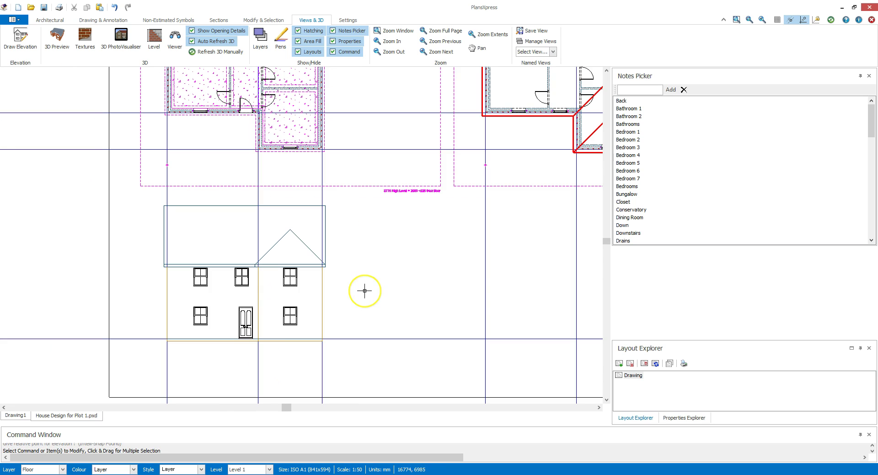
scroll(364, 290, down, 2)
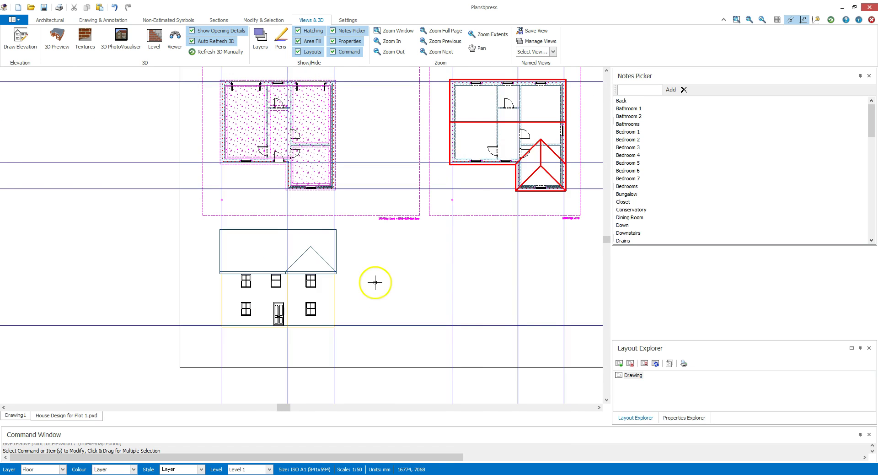
middle_drag(363, 295, 311, 322)
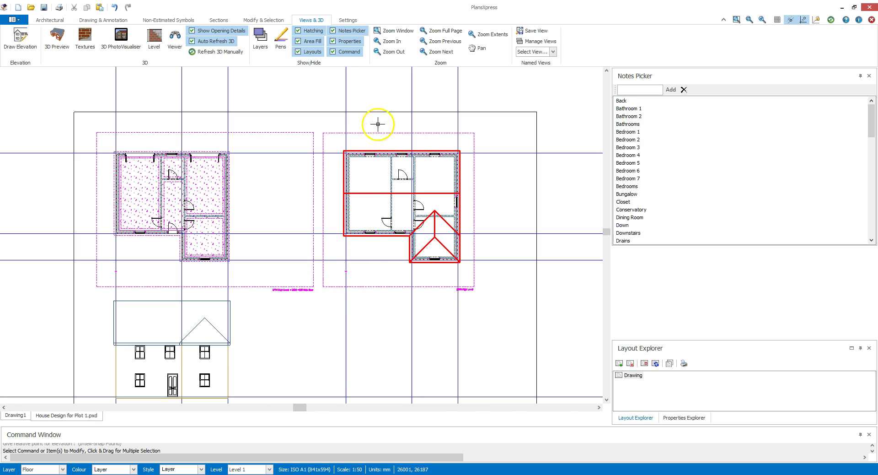
Step: Draw the rear elevation from the rear wall with its observation and depth points
click(389, 104)
scroll(403, 175, up, 5)
scroll(398, 177, down, 3)
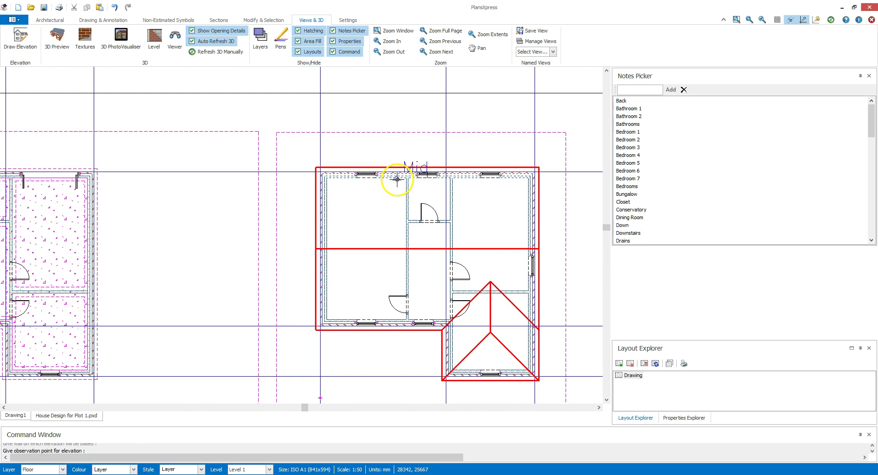
click(398, 175)
click(405, 106)
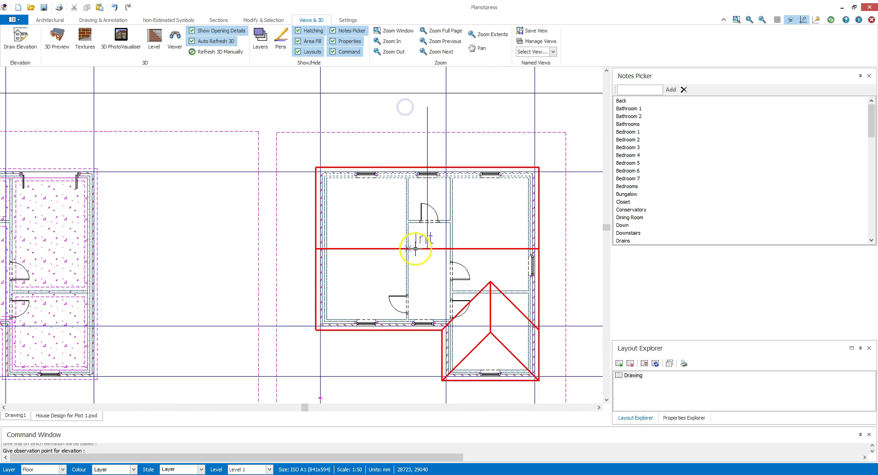
click(414, 277)
scroll(421, 250, down, 3)
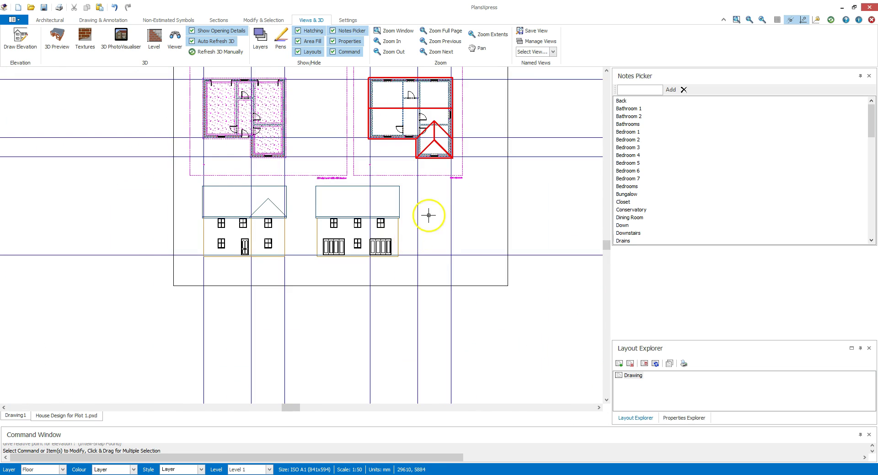
scroll(396, 188, up, 1)
scroll(398, 188, up, 2)
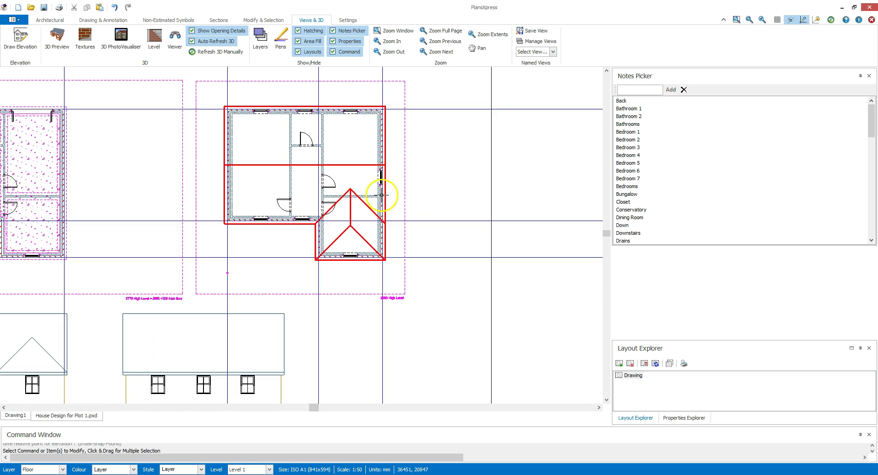
Step: Draw a side elevation from the right-hand wall with its observation and depth points
key(Return)
click(382, 195)
click(448, 195)
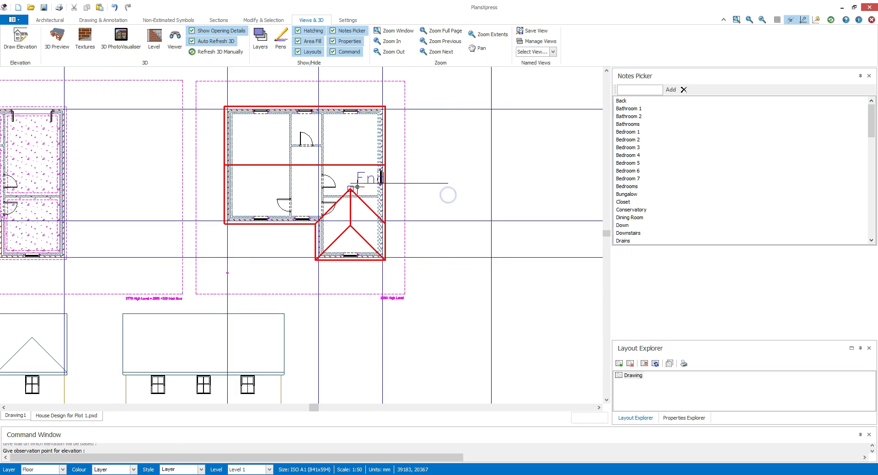
click(305, 294)
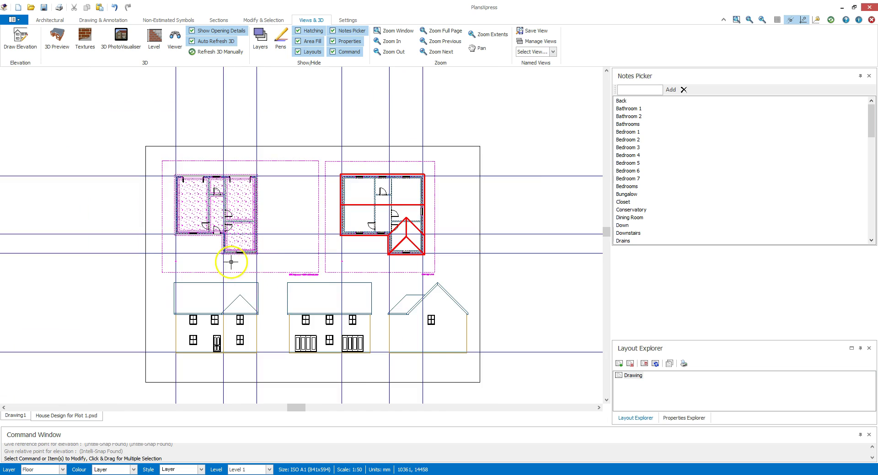
Step: Dimension the lower room's wall and window opening below the ground floor plan
scroll(229, 260, up, 2)
scroll(231, 261, up, 1)
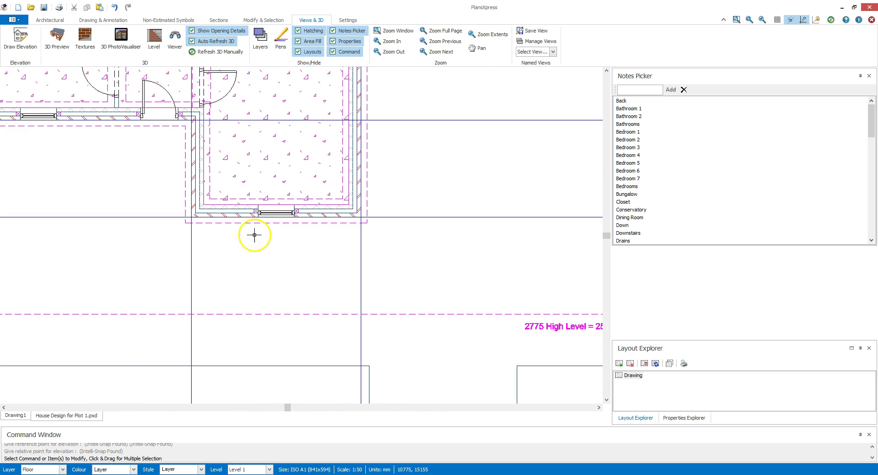
click(237, 216)
scroll(237, 215, up, 2)
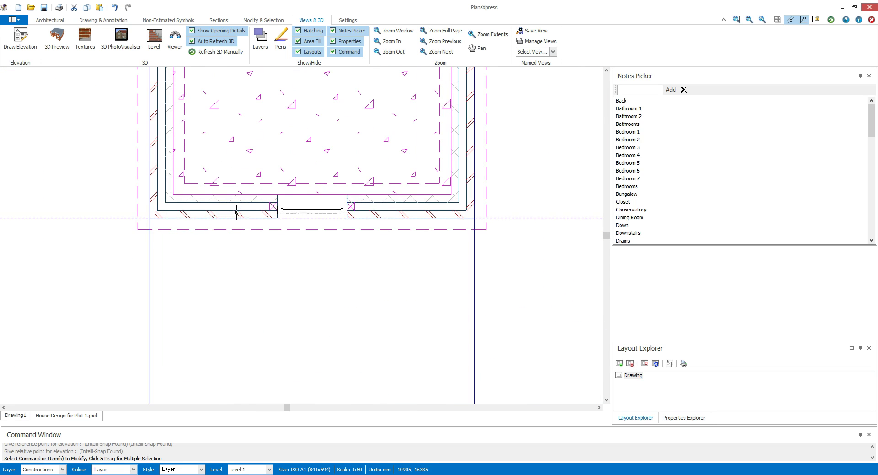
click(236, 213)
right_click(237, 215)
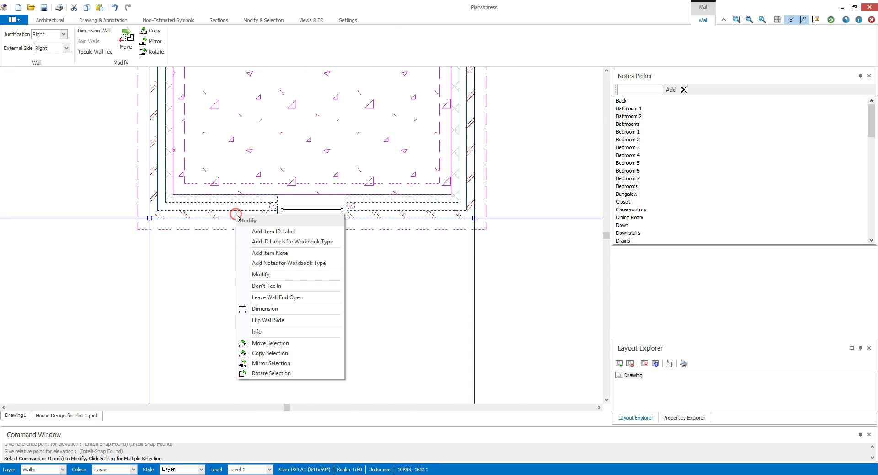
click(265, 308)
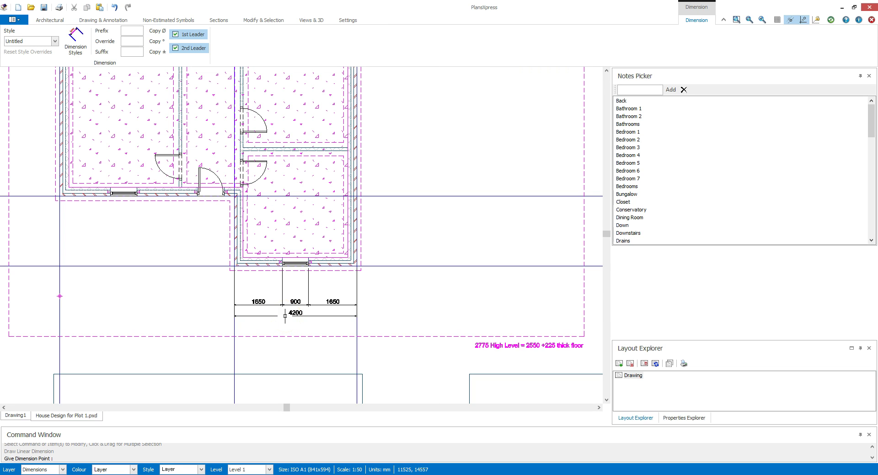
click(284, 315)
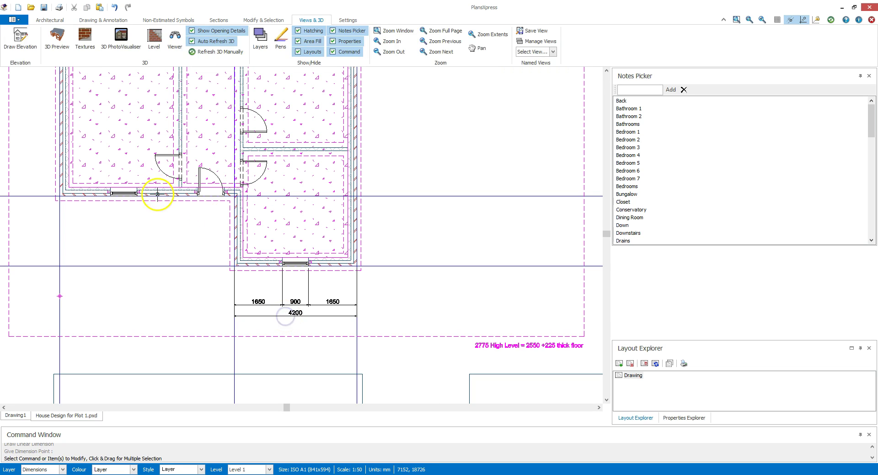
Step: Dimension the neighbouring small-window wall to complete the row totalling 5978 and 4200
click(155, 194)
right_click(155, 195)
click(198, 290)
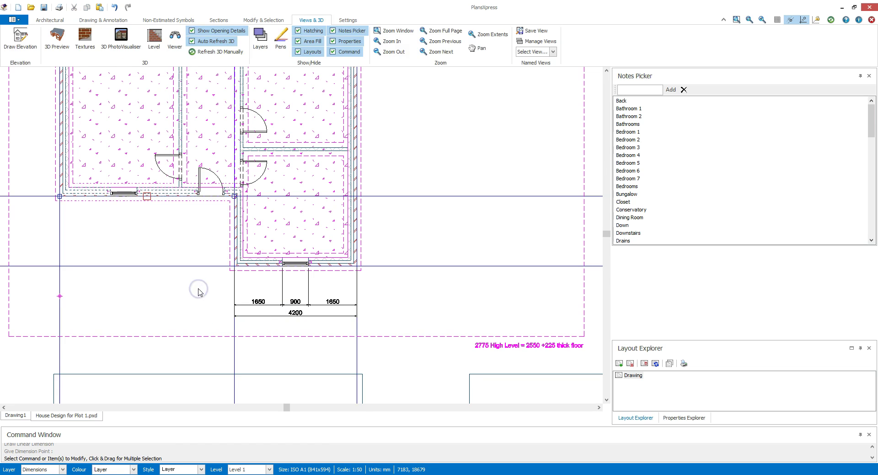
click(234, 316)
scroll(234, 315, up, 3)
scroll(237, 328, down, 2)
scroll(237, 328, down, 2)
scroll(236, 328, down, 3)
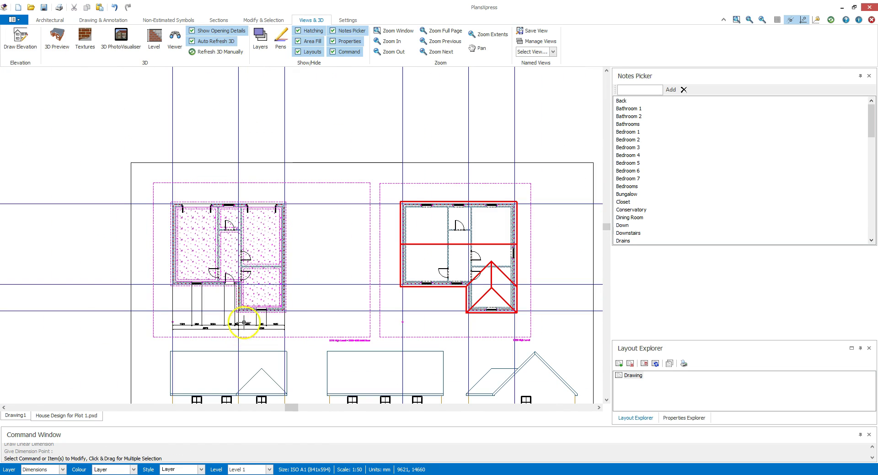
scroll(249, 247, down, 2)
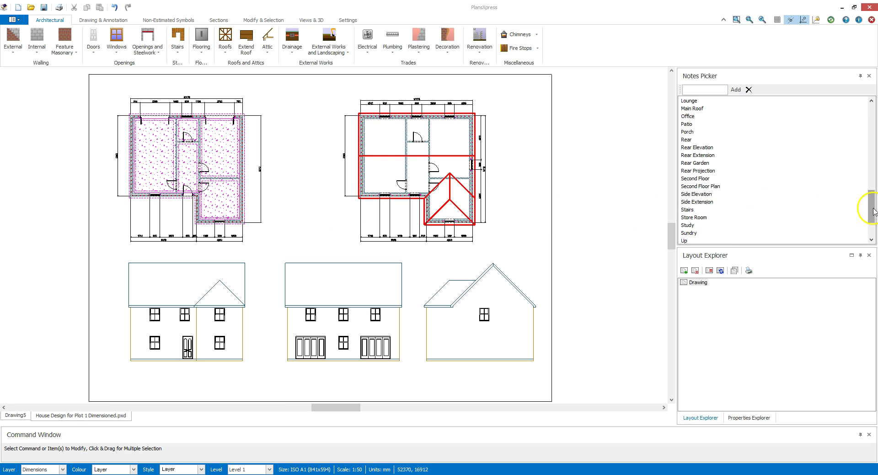
Step: Place the 'Ground Floor Plan' title from the Notes Picker below the ground floor plan
drag(872, 208, 873, 174)
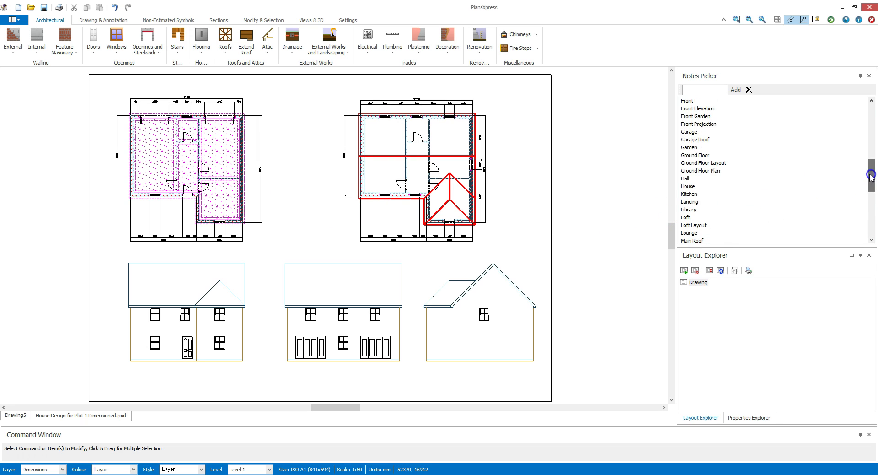
click(695, 172)
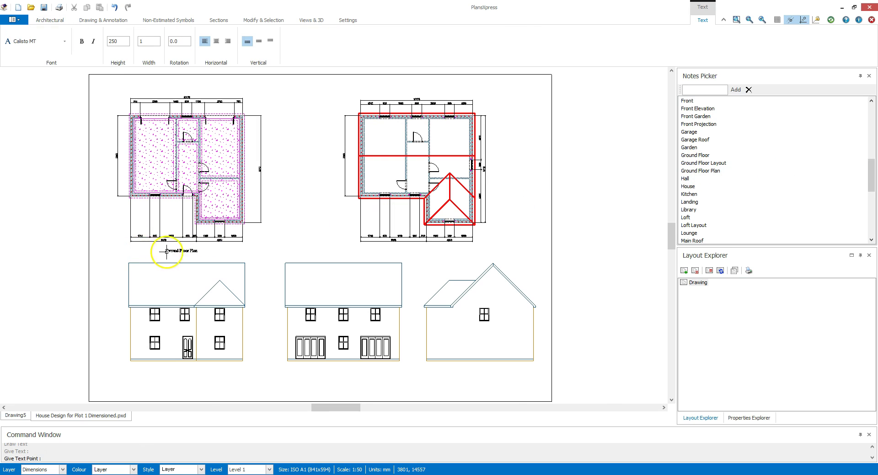
scroll(178, 253, up, 3)
click(167, 252)
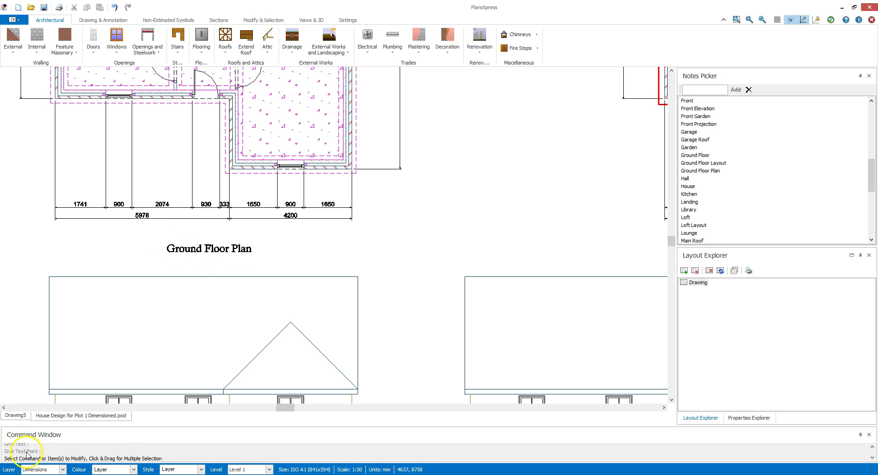
click(75, 51)
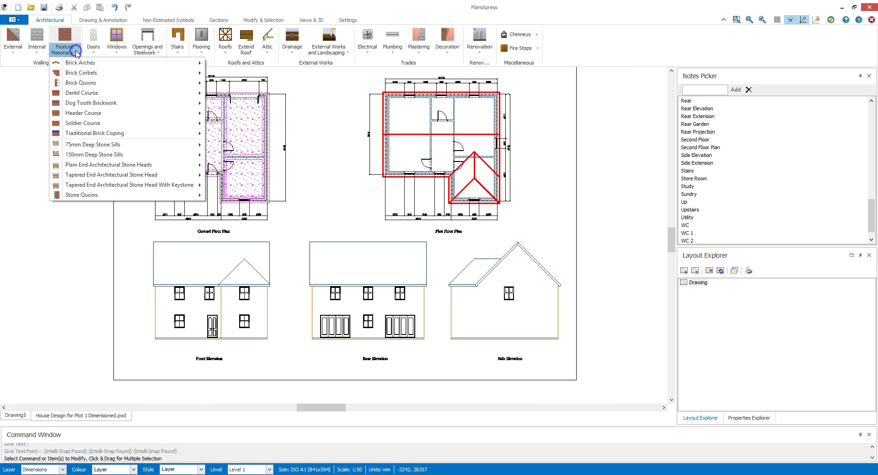
Step: Choose a 150mm deep stone sill and place cills under the two upper front windows
click(86, 155)
click(240, 215)
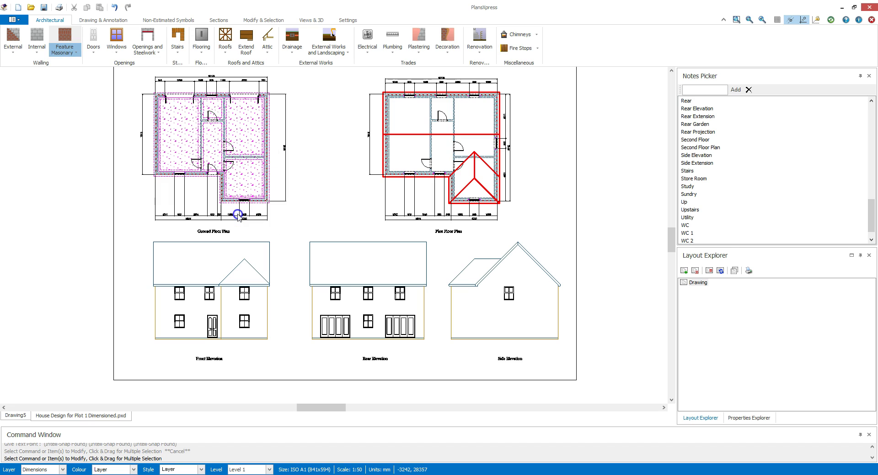
click(187, 309)
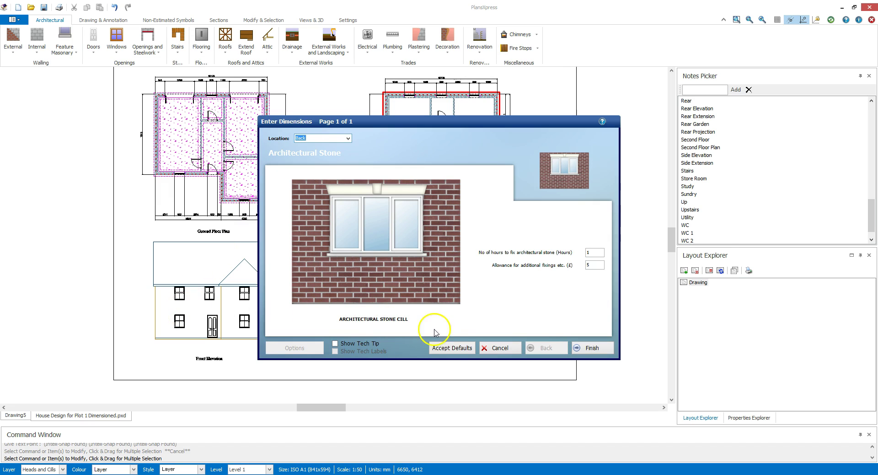
click(460, 348)
scroll(174, 315, up, 4)
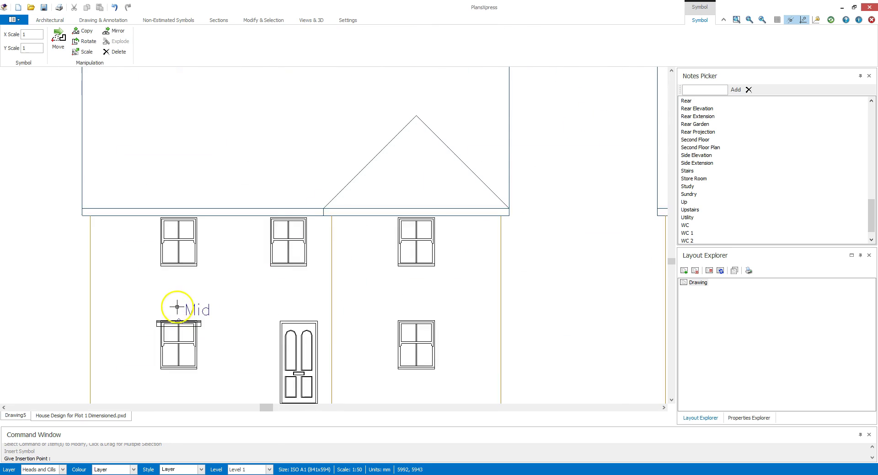
scroll(176, 283, up, 1)
click(181, 254)
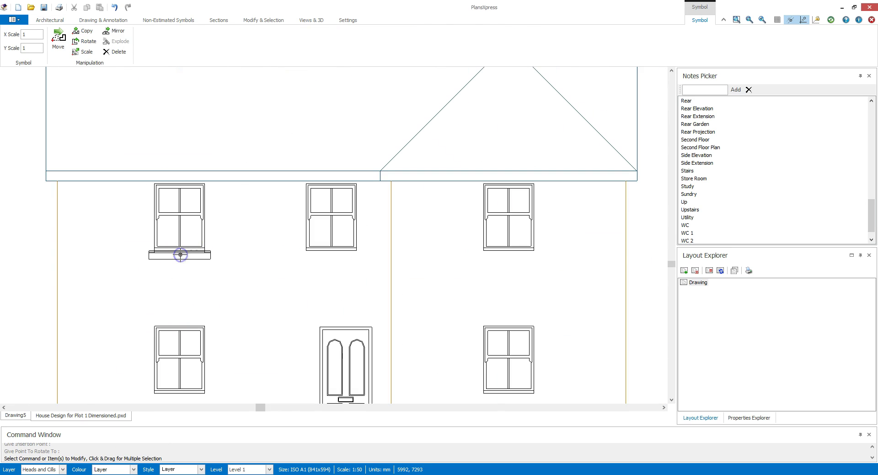
click(330, 263)
click(332, 256)
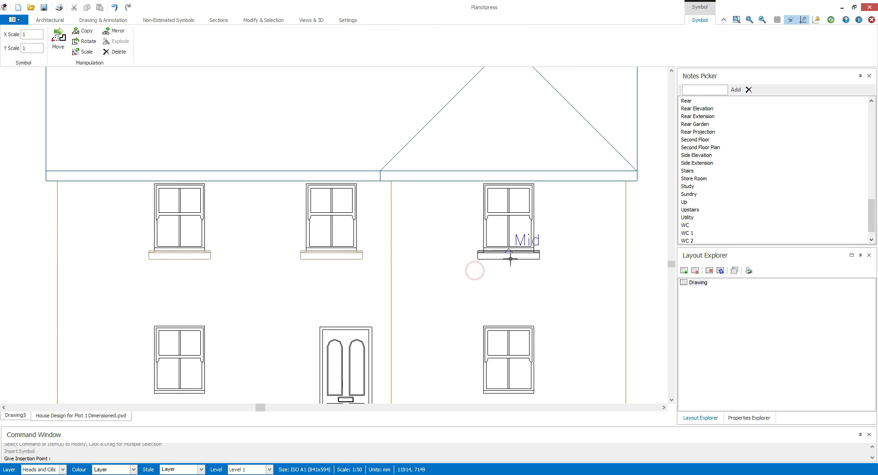
Step: Place stone cills under the lower left and lower right front-elevation windows
scroll(230, 332, up, 2)
click(204, 343)
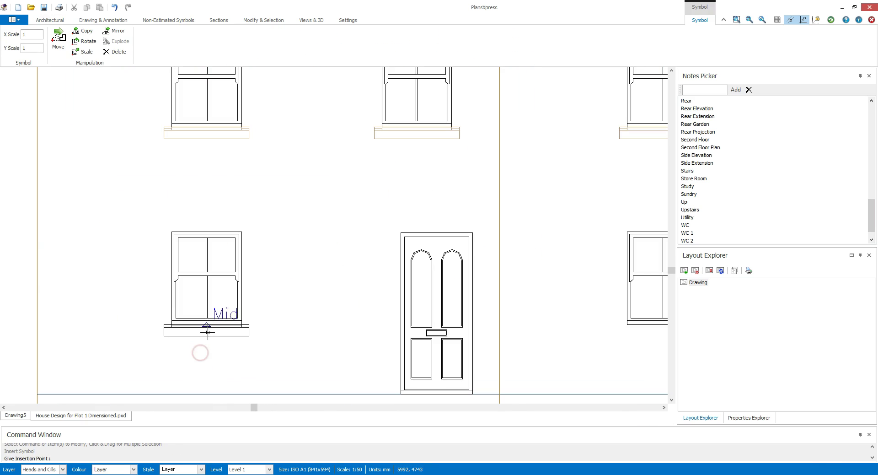
key(Escape)
scroll(575, 342, up, 1)
scroll(575, 342, up, 1)
click(572, 324)
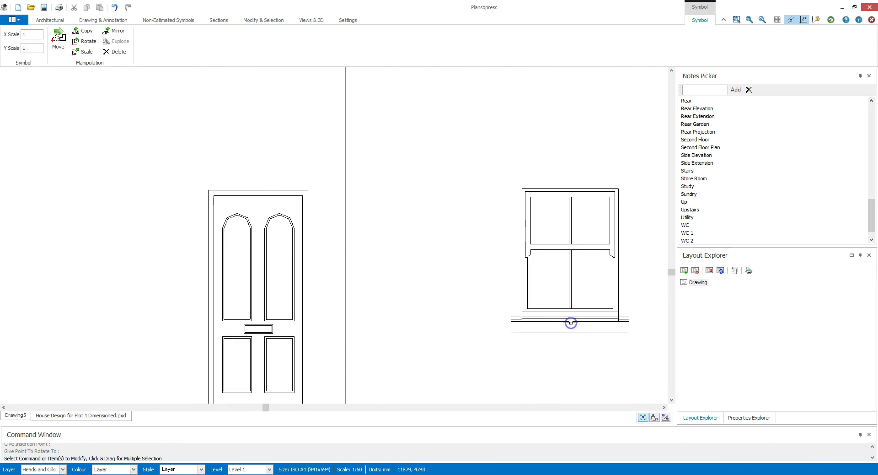
key(Escape)
Step: Add a default soldier course across the top of the first front window
scroll(453, 333, down, 2)
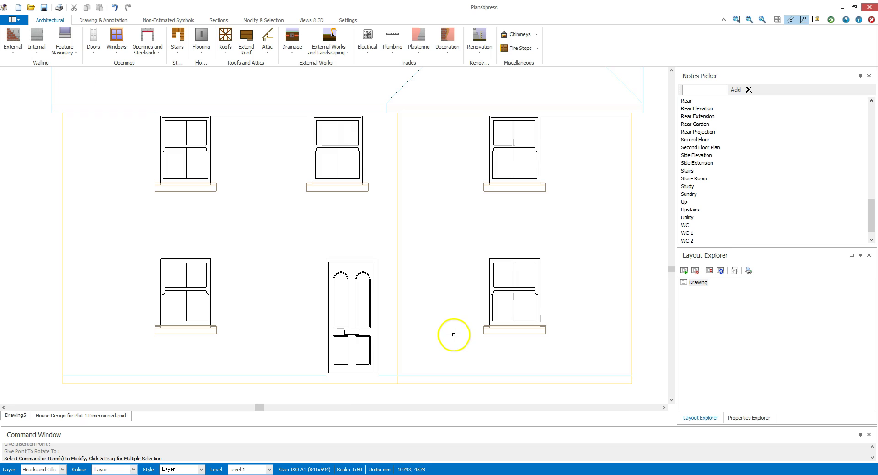
click(74, 50)
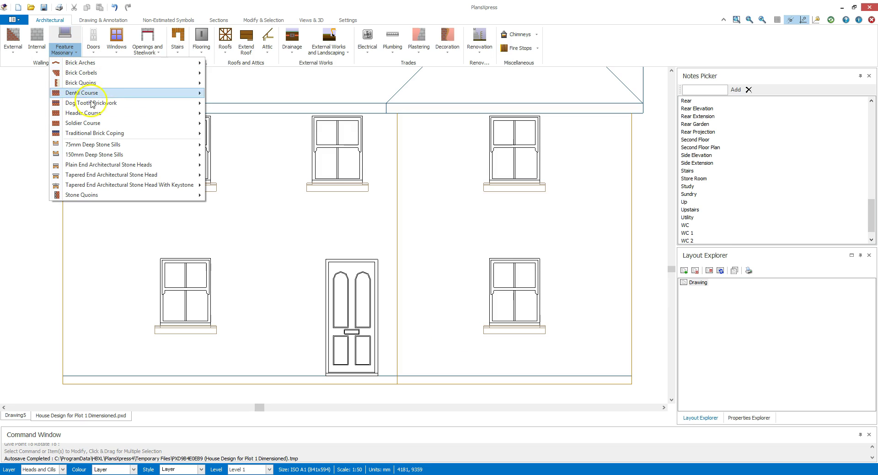
mouse_move(83, 122)
click(231, 124)
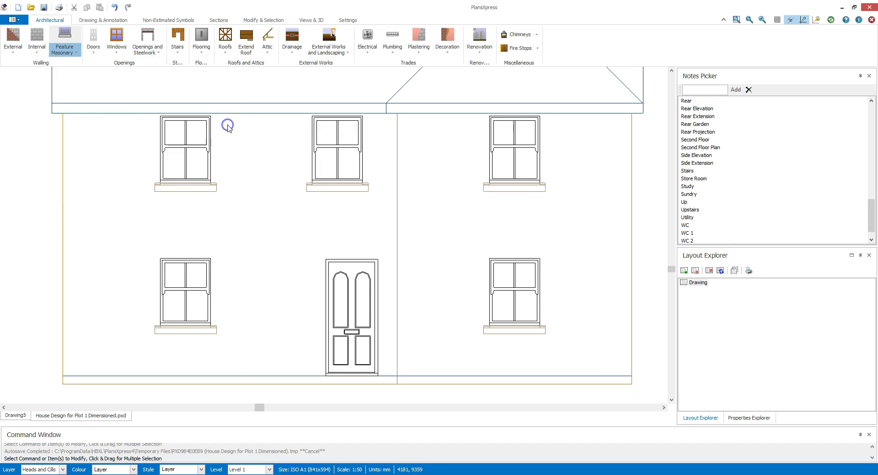
click(453, 347)
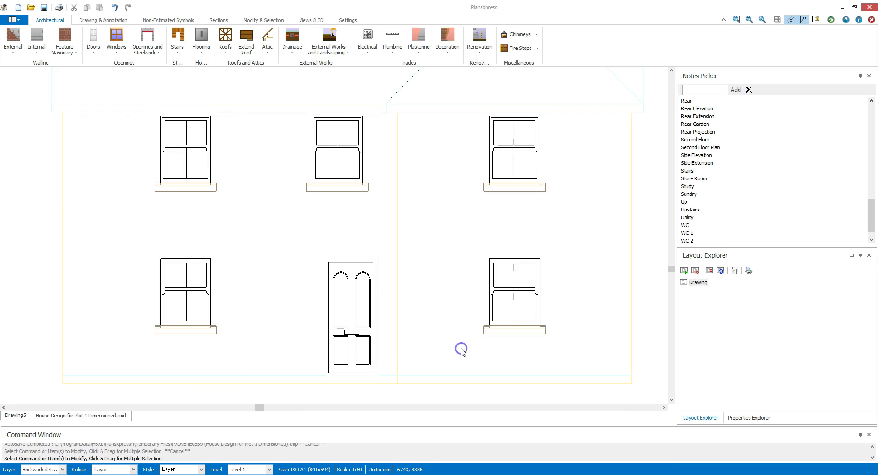
scroll(155, 256, up, 3)
click(172, 256)
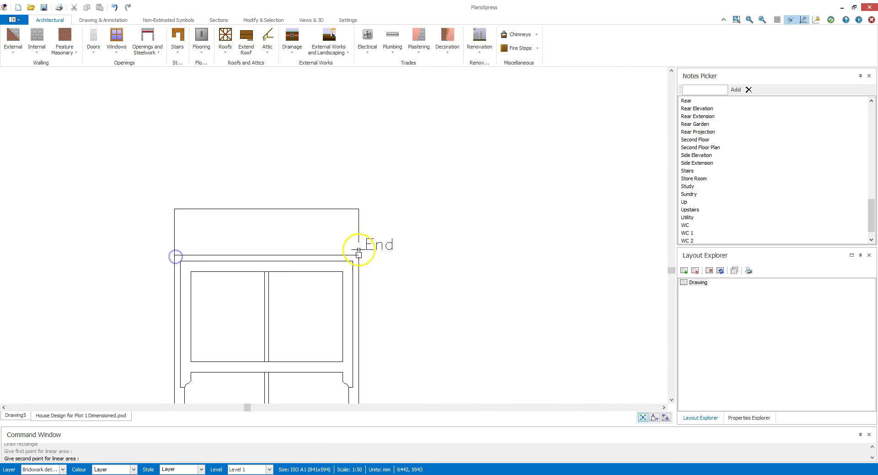
click(353, 248)
scroll(343, 247, down, 2)
Step: Add soldier courses across the top of the door and the right-hand window
right_click(295, 273)
scroll(295, 274, up, 2)
click(380, 257)
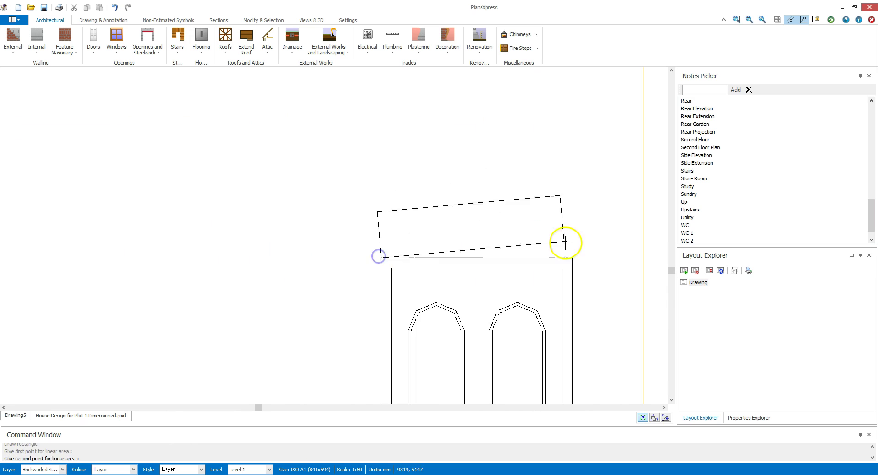
click(578, 254)
scroll(509, 239, down, 2)
middle_drag(510, 239, 154, 244)
scroll(349, 274, up, 2)
right_click(349, 275)
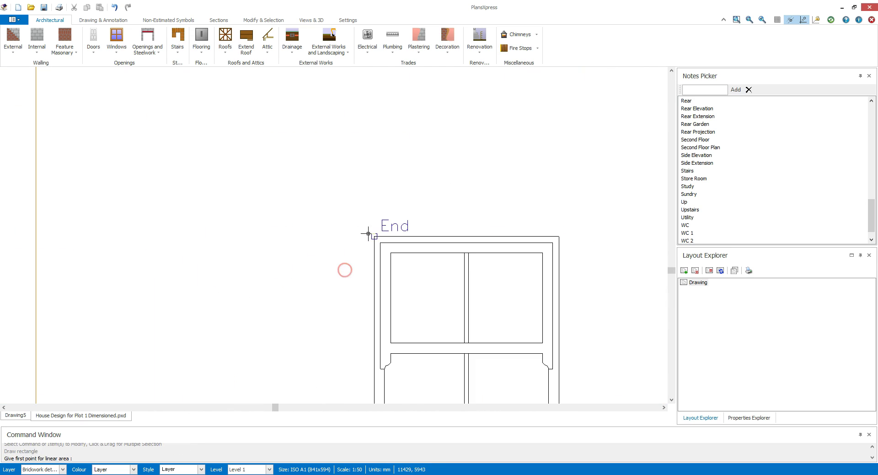
click(374, 235)
click(566, 235)
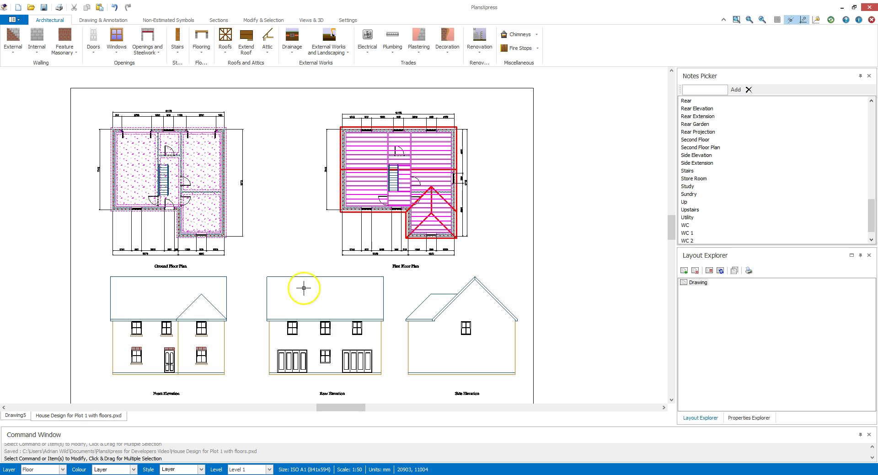
Step: Browse the plumbing, electrical, drainage, and external works and landscaping items
click(392, 52)
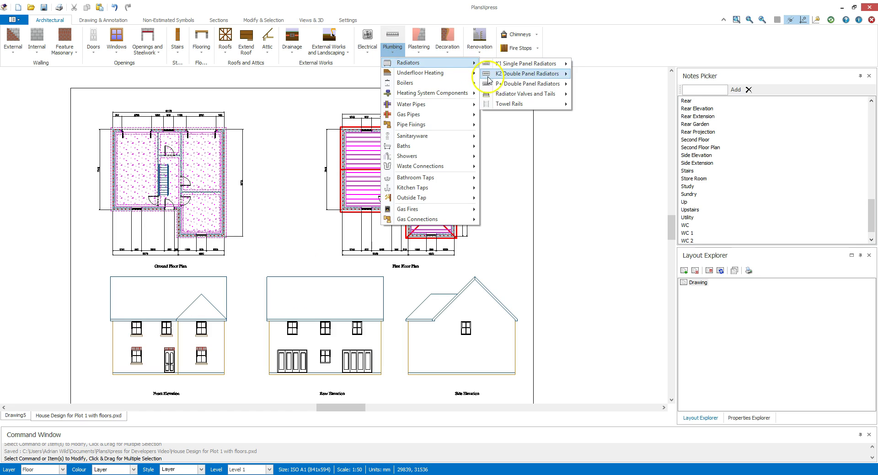
mouse_move(598, 84)
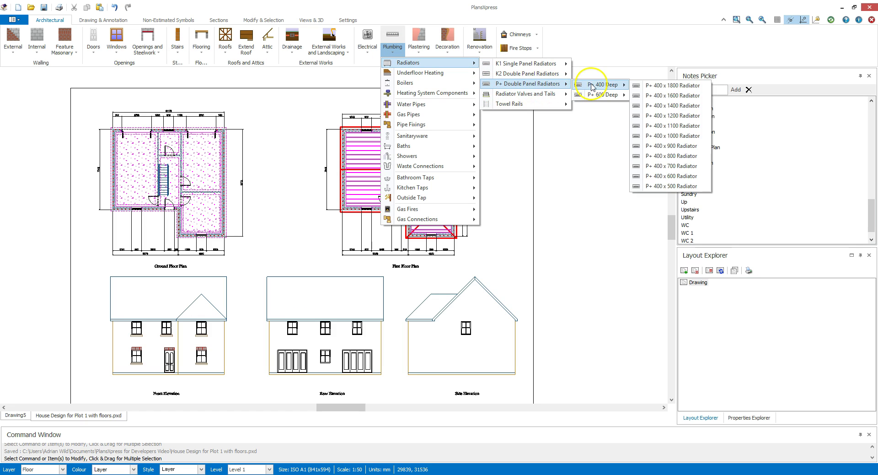
click(368, 48)
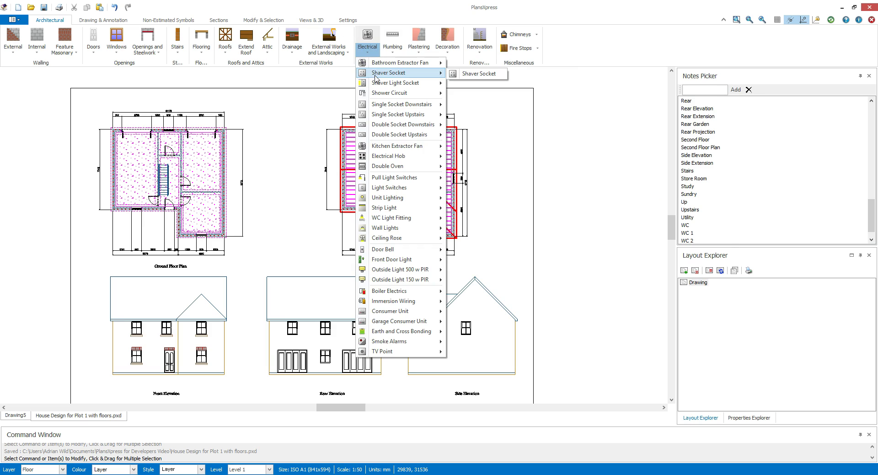
click(291, 48)
click(347, 49)
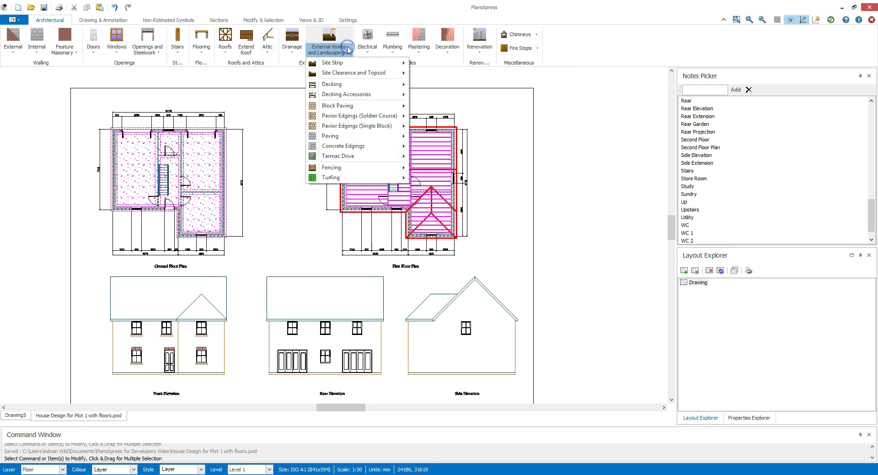